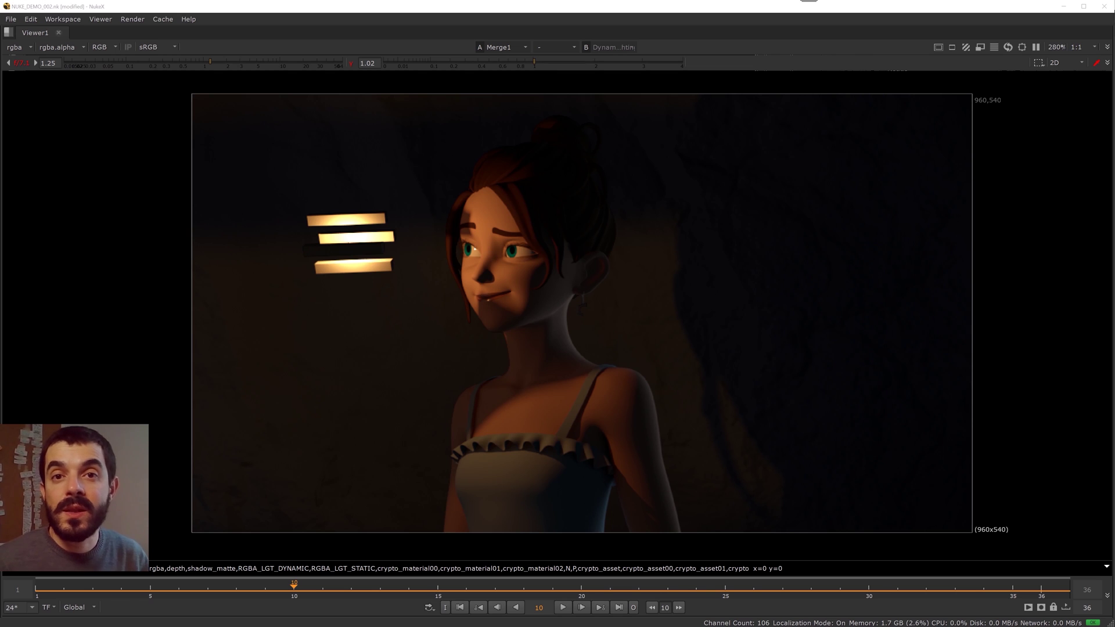
Step: Play back the composited sequence, stop it, and compare frame 10 with the next frame
key("l")
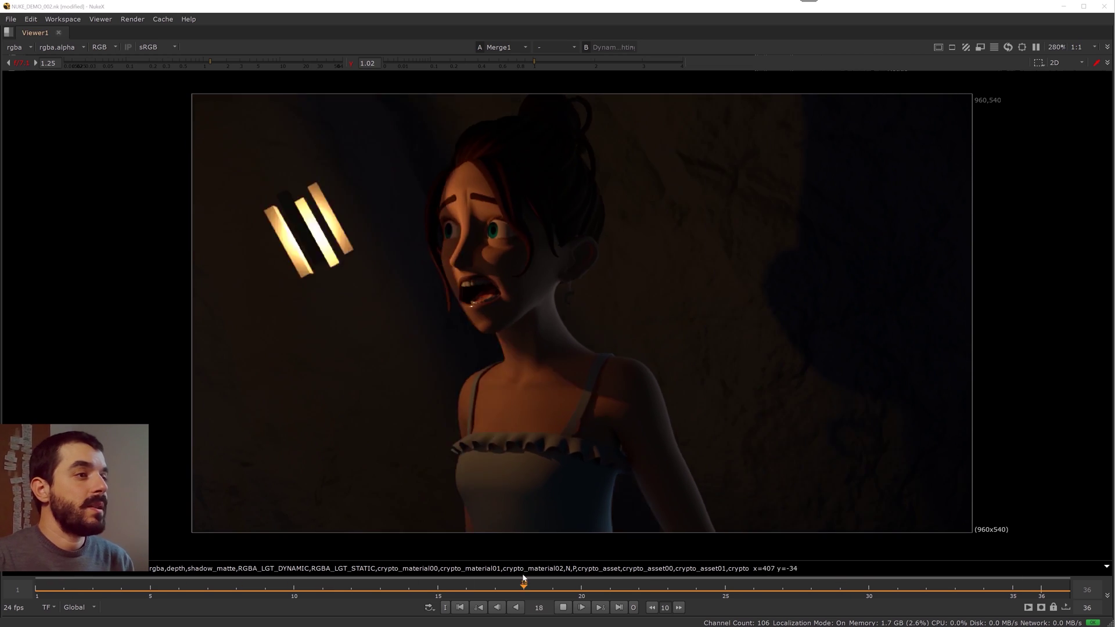
key("k")
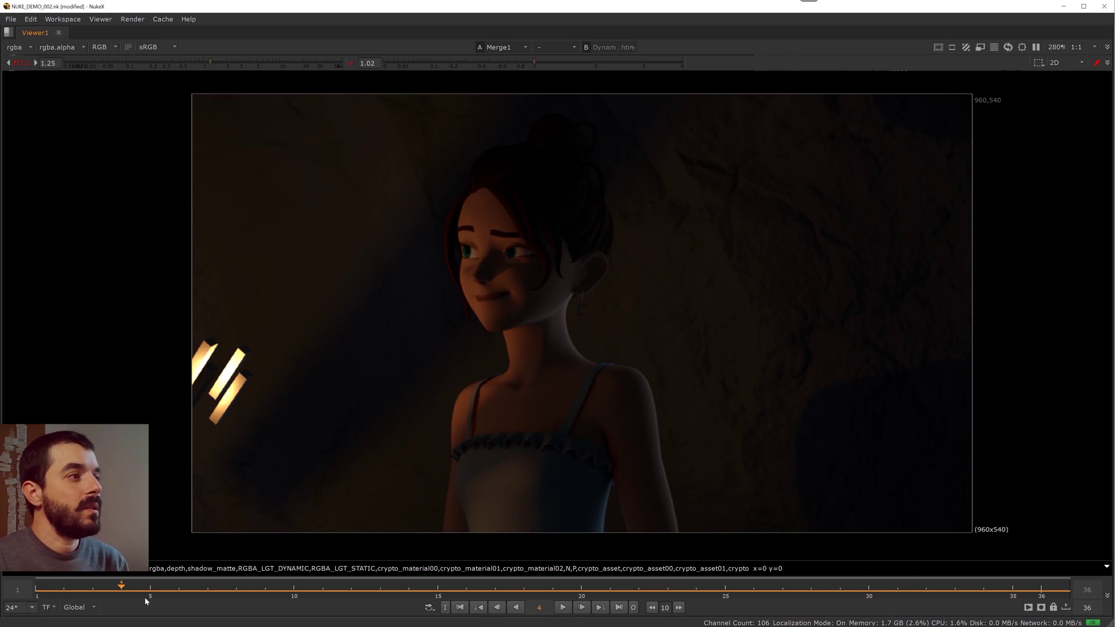
left_click(294, 585)
key("Right")
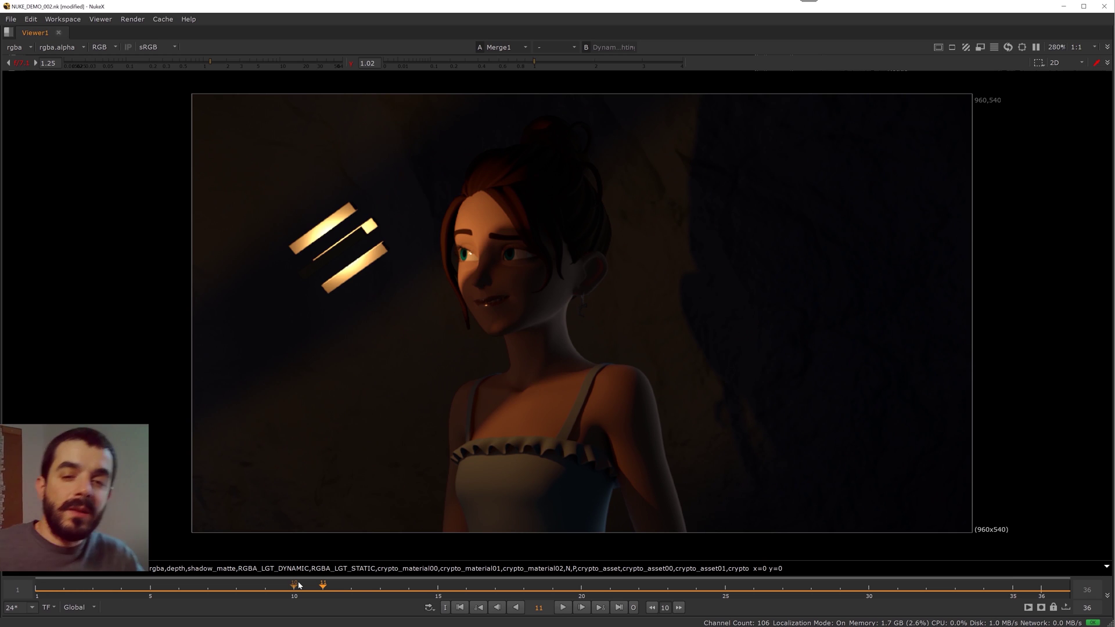
left_click(298, 585)
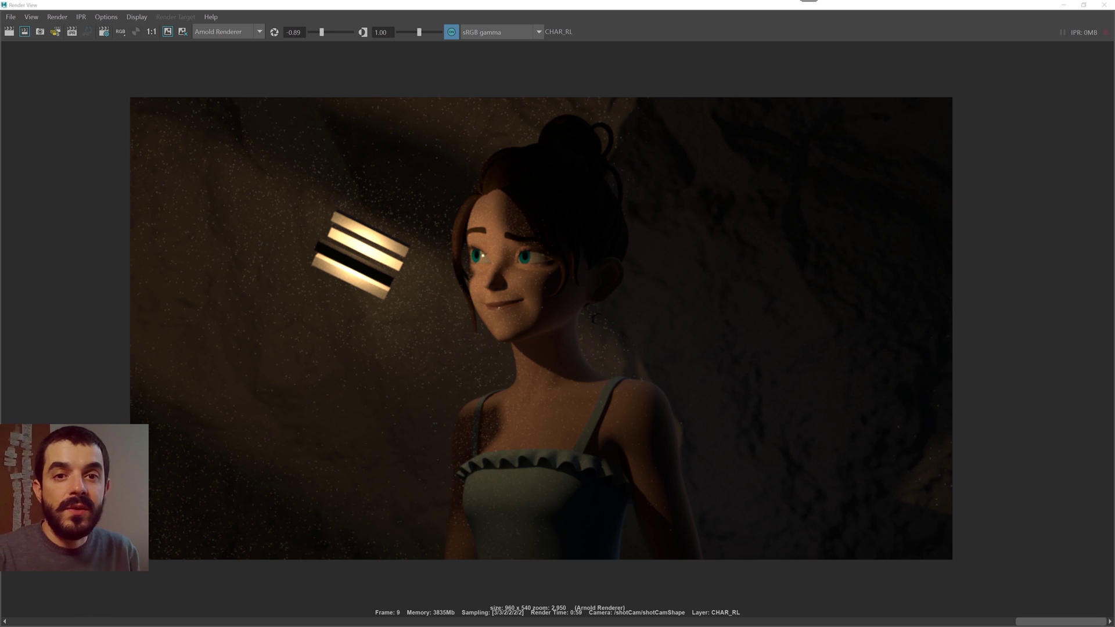
Step: Zoom into the render image to inspect the grainy speckle noise
scroll(472, 168, "up", 4)
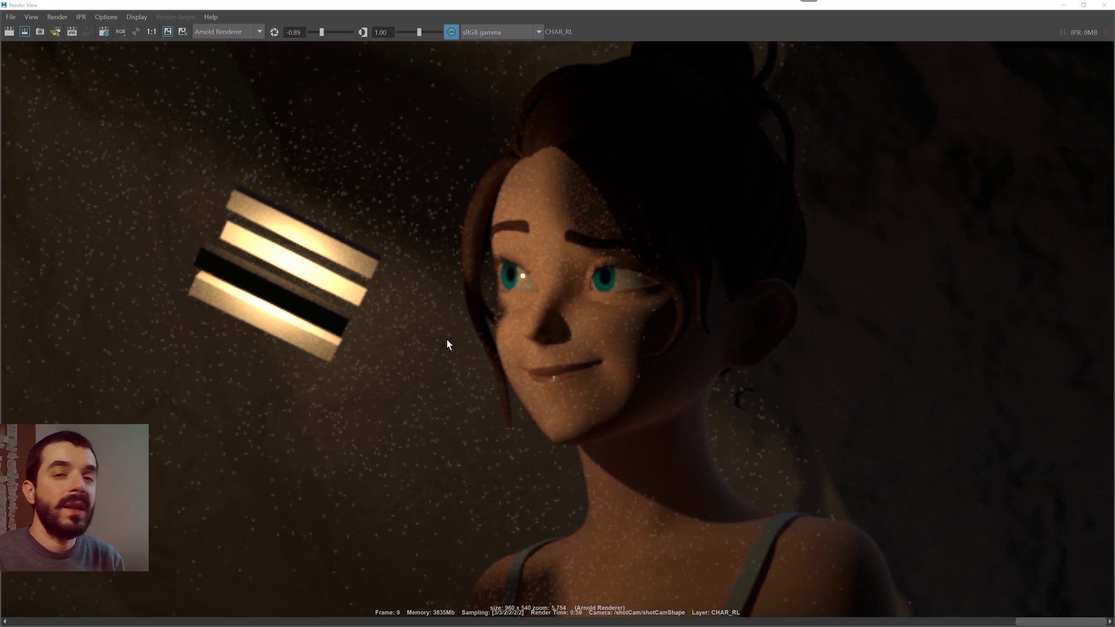
scroll(447, 339, "up", 1)
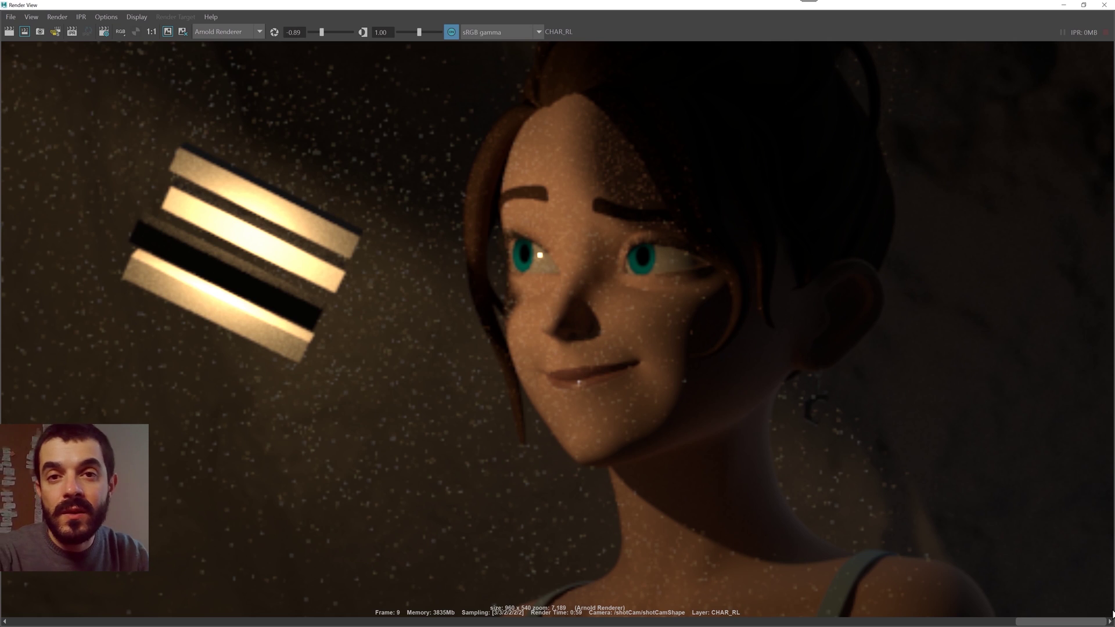
key("alt+Tab")
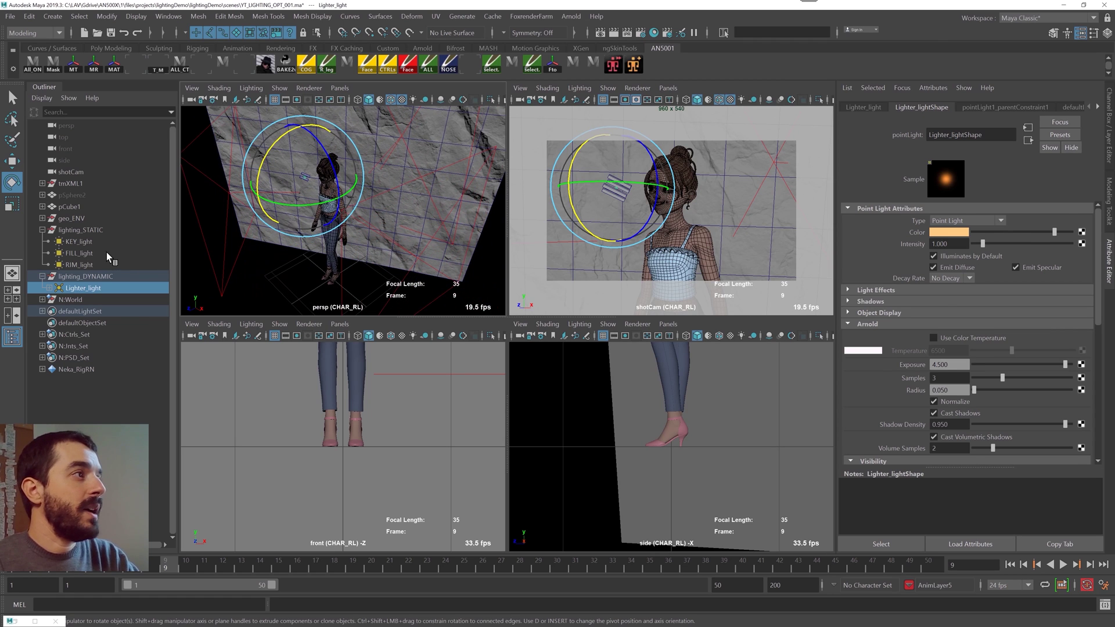
Step: Review the KEY, FILL, RIM and Lighter lights, frame Lighter_light, and show only the shot camera
left_click(79, 255)
left_click(79, 265)
left_click(79, 241)
left_click(79, 253)
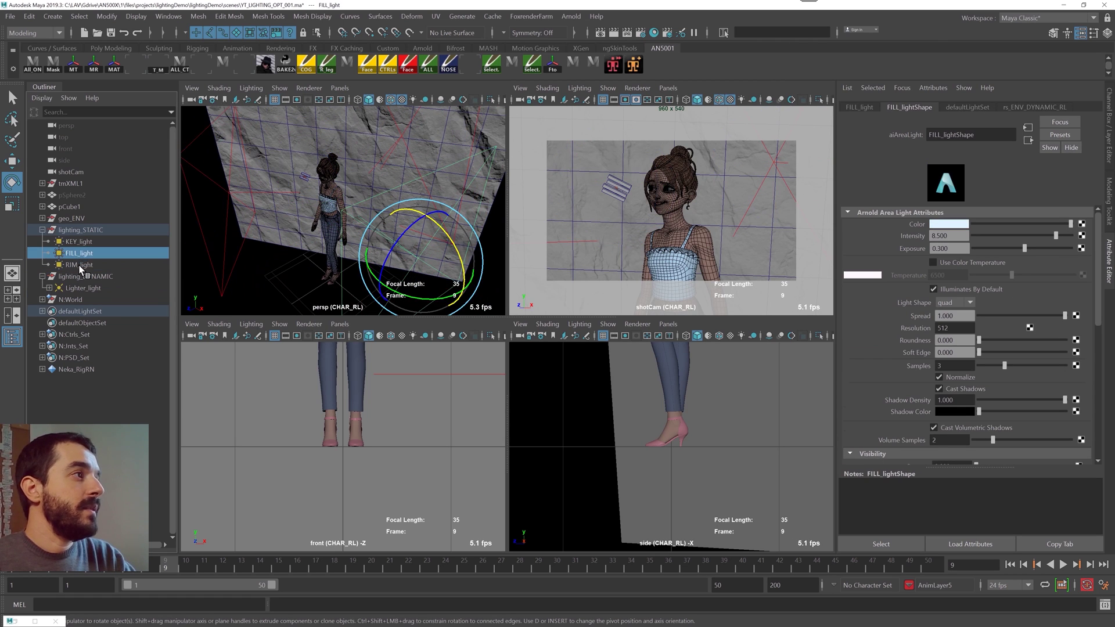
left_click(80, 265)
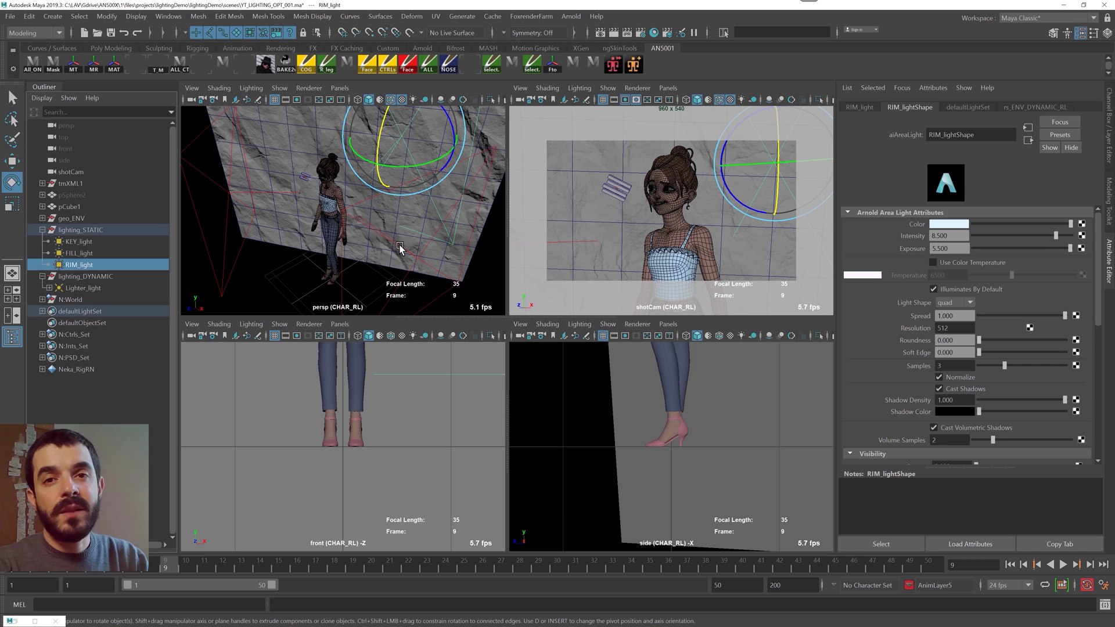
left_click(83, 288)
key("f")
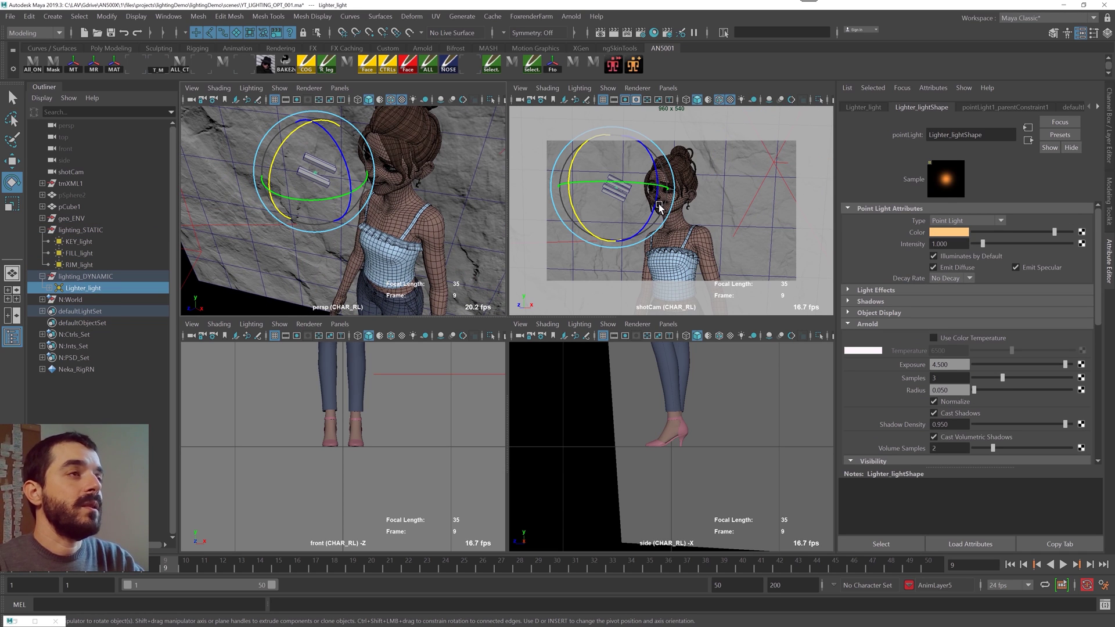
key("space")
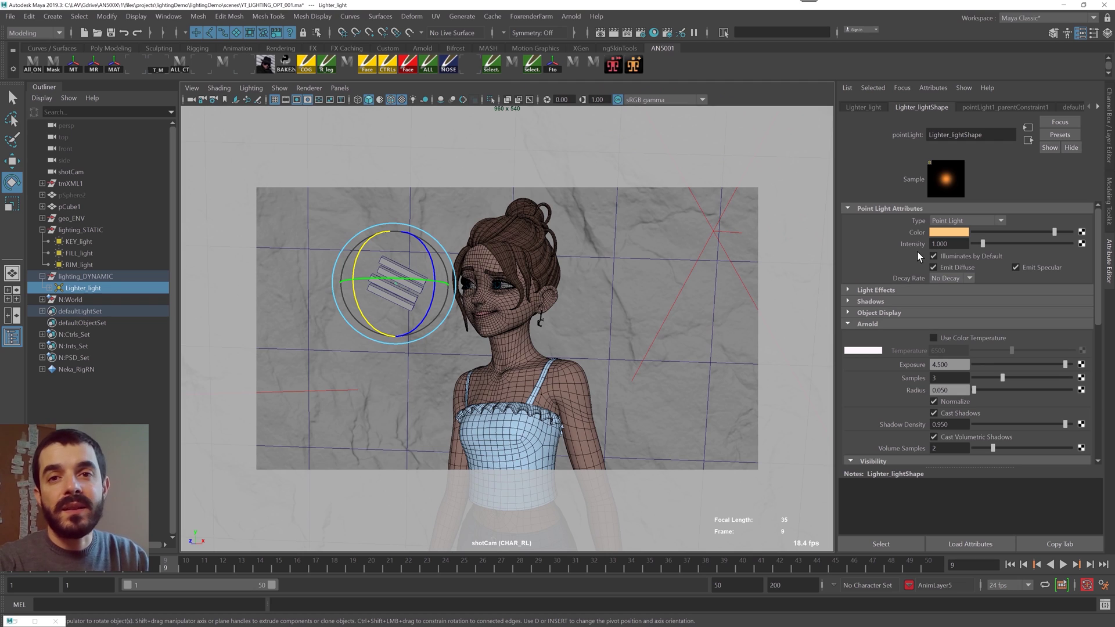
Step: Browse the Maya and Arnold light types and add an Arnold Skydome Light
left_click(53, 16)
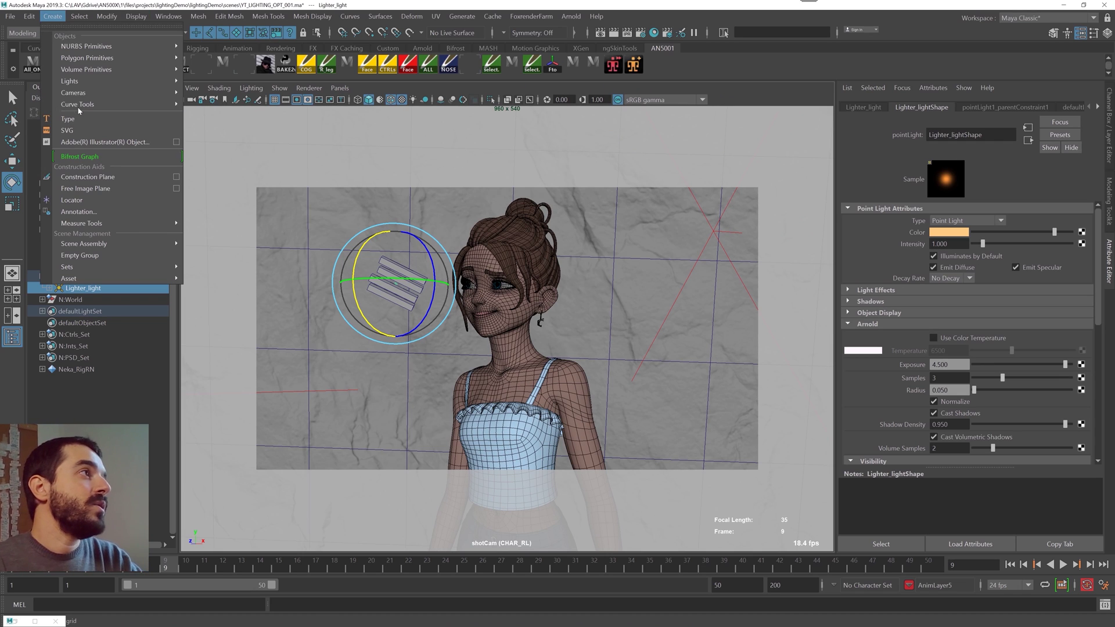
mouse_move(116, 81)
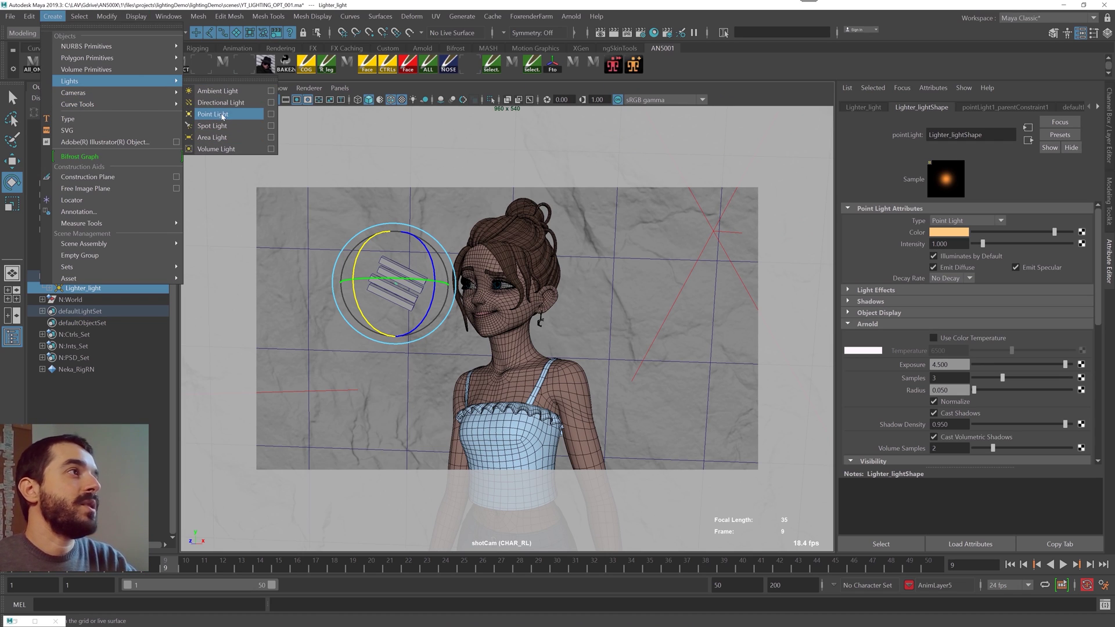
left_click(570, 16)
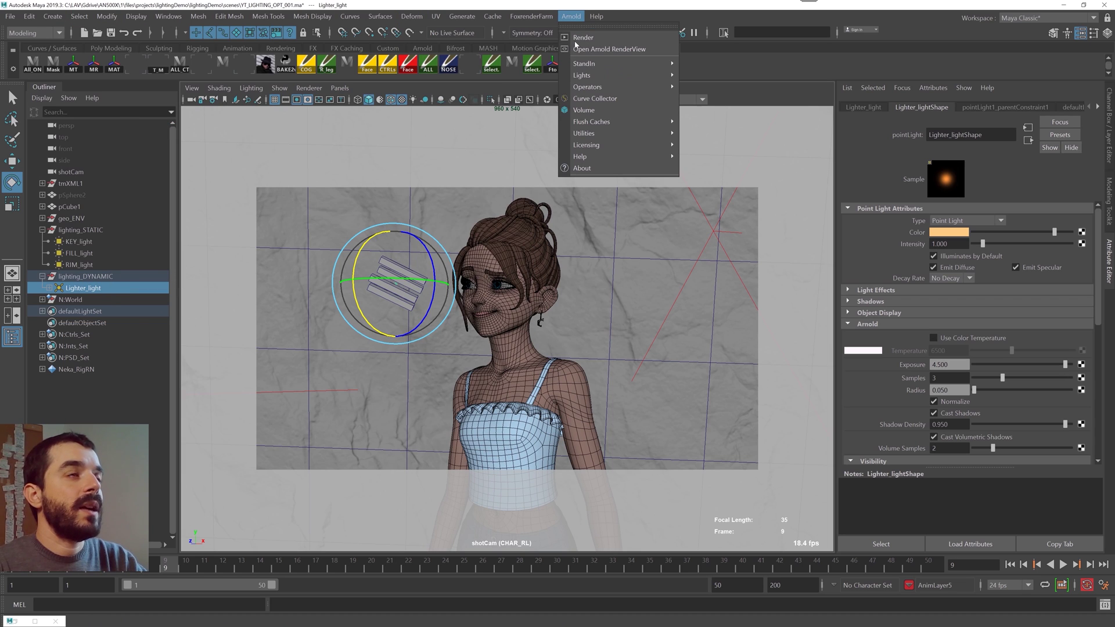
mouse_move(581, 75)
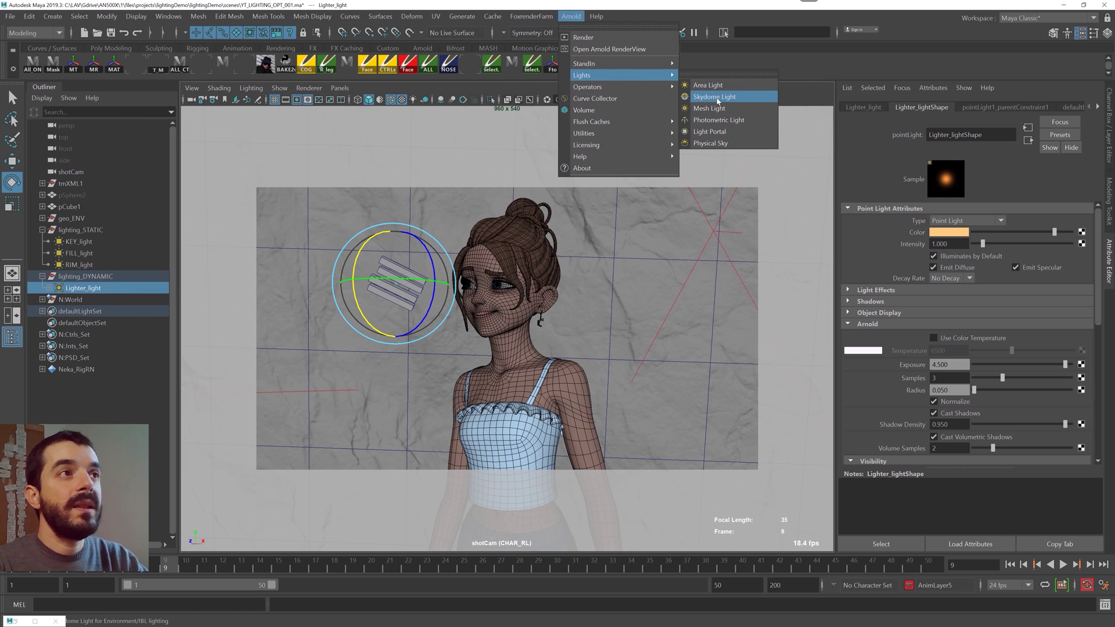
left_click(717, 97)
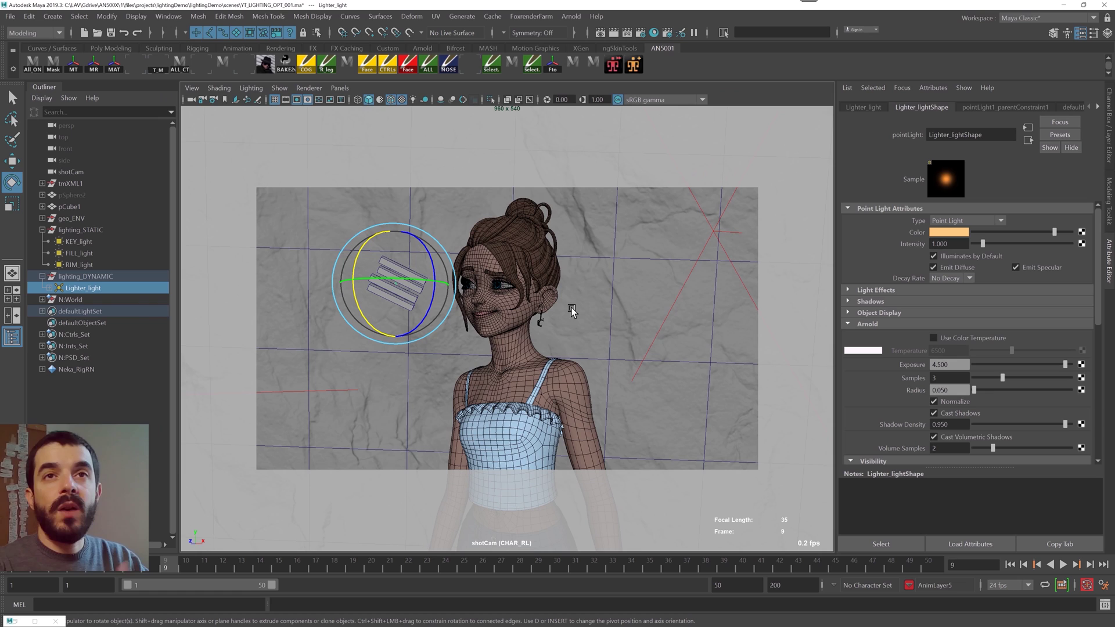
Step: Open the Render View and scrub its image history between the stored frame 9 and 10 renders
left_click(640, 32)
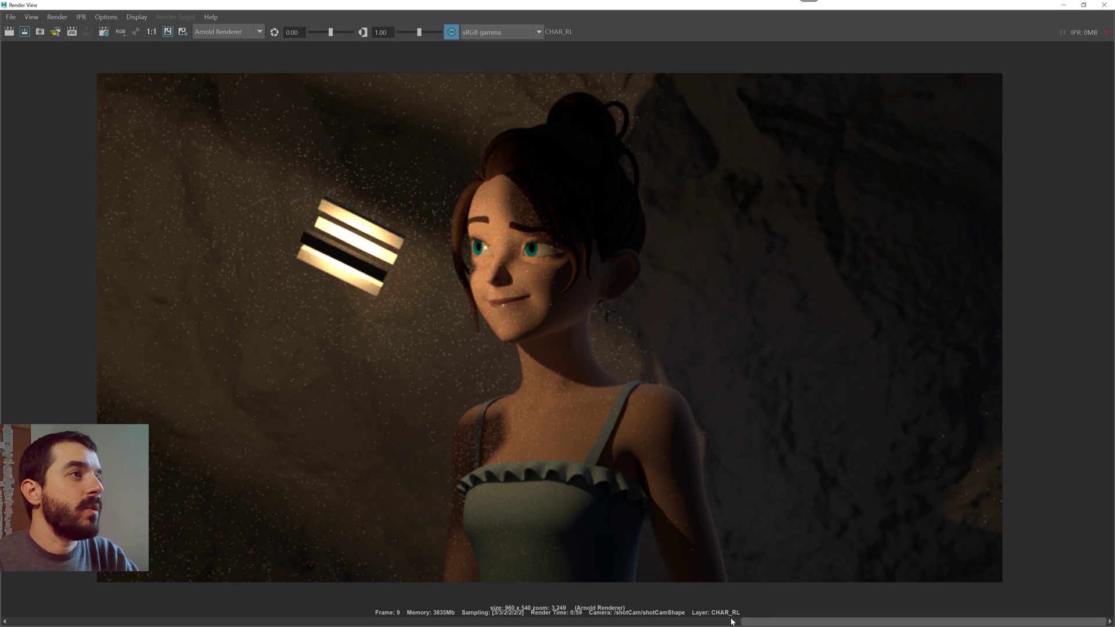
left_click_drag(732, 622, 769, 607)
left_click_drag(653, 597, 845, 554)
left_click_drag(943, 567, 889, 563)
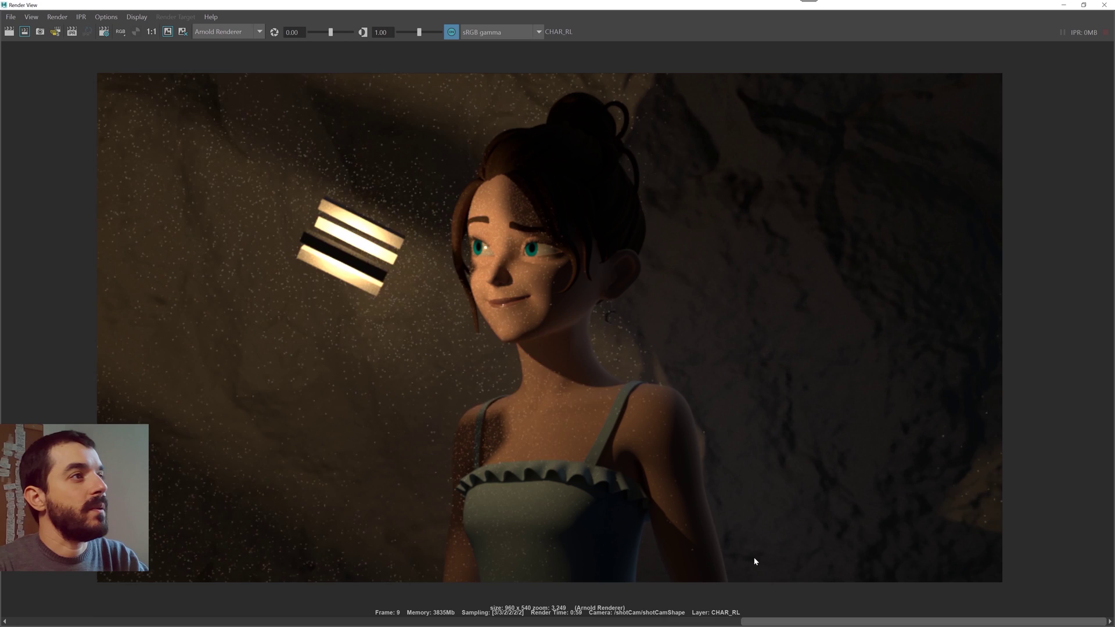
left_click_drag(755, 562, 581, 548)
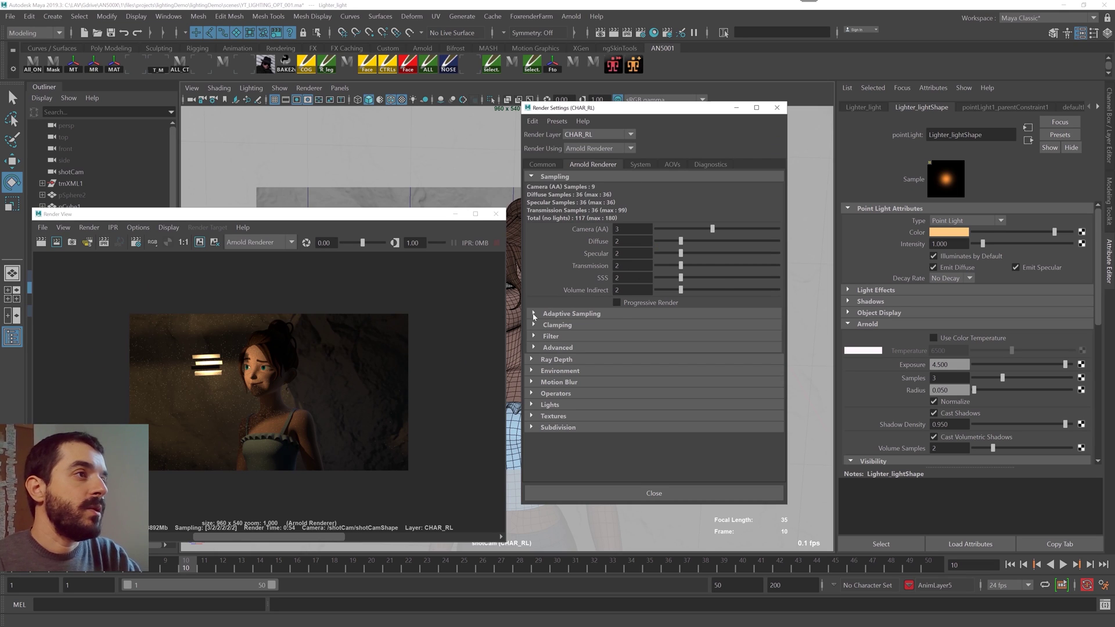
Step: Enable Adaptive Sampling (Max Camera AA 10, threshold 0.020) and maximize the Render View
left_click(533, 315)
left_click(619, 325)
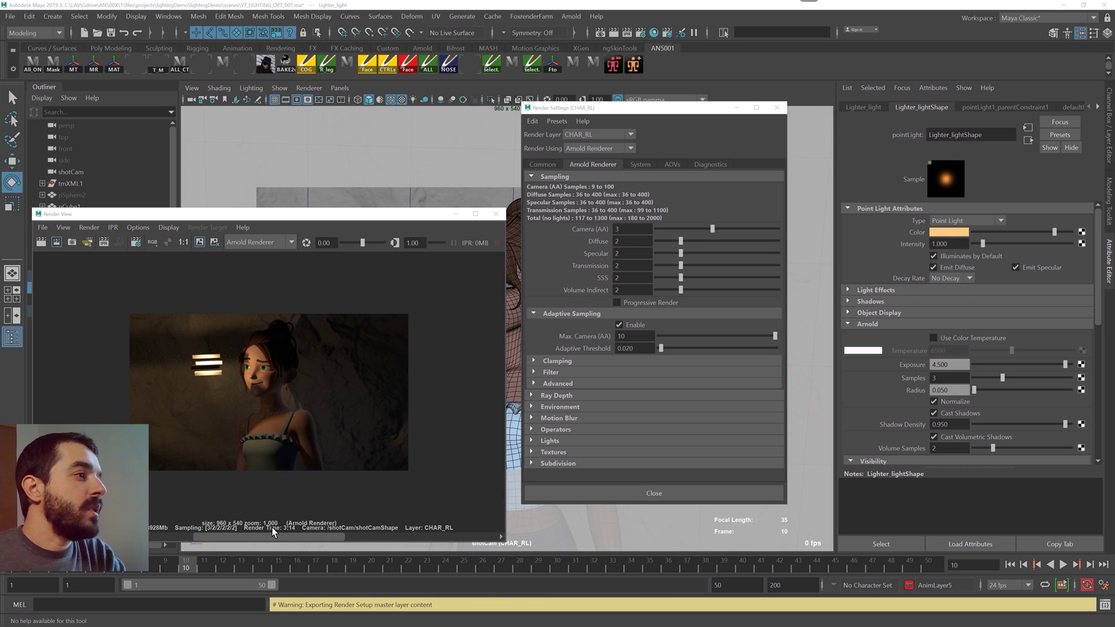
left_click(475, 214)
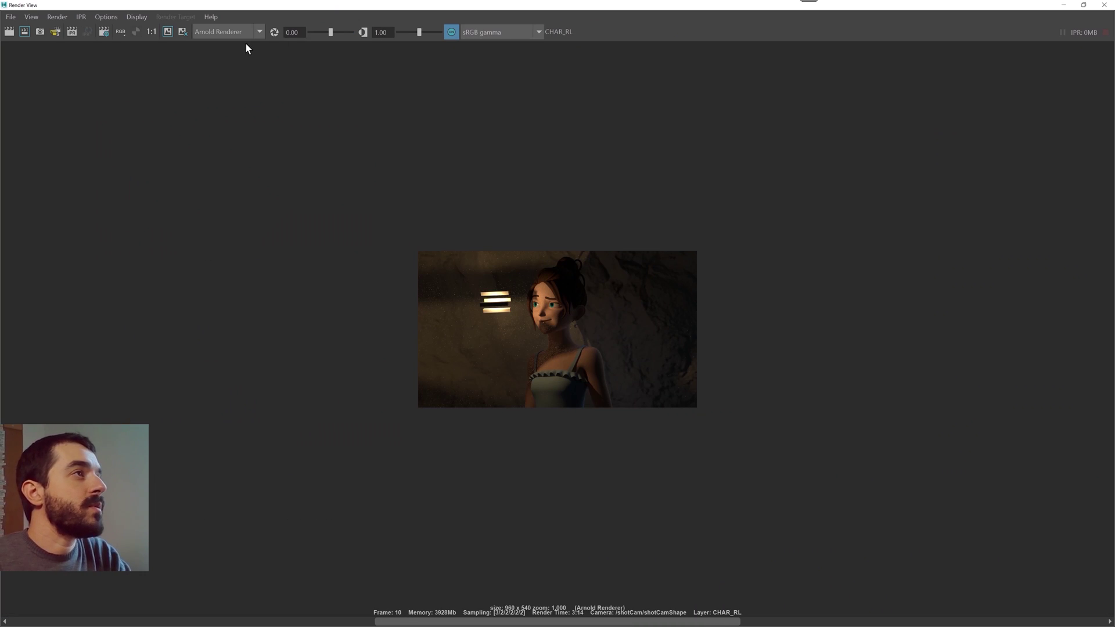
Step: Keep the current render, compare the 0:54 and 3:14 adaptive renders, then restore the Render View window
left_click(168, 31)
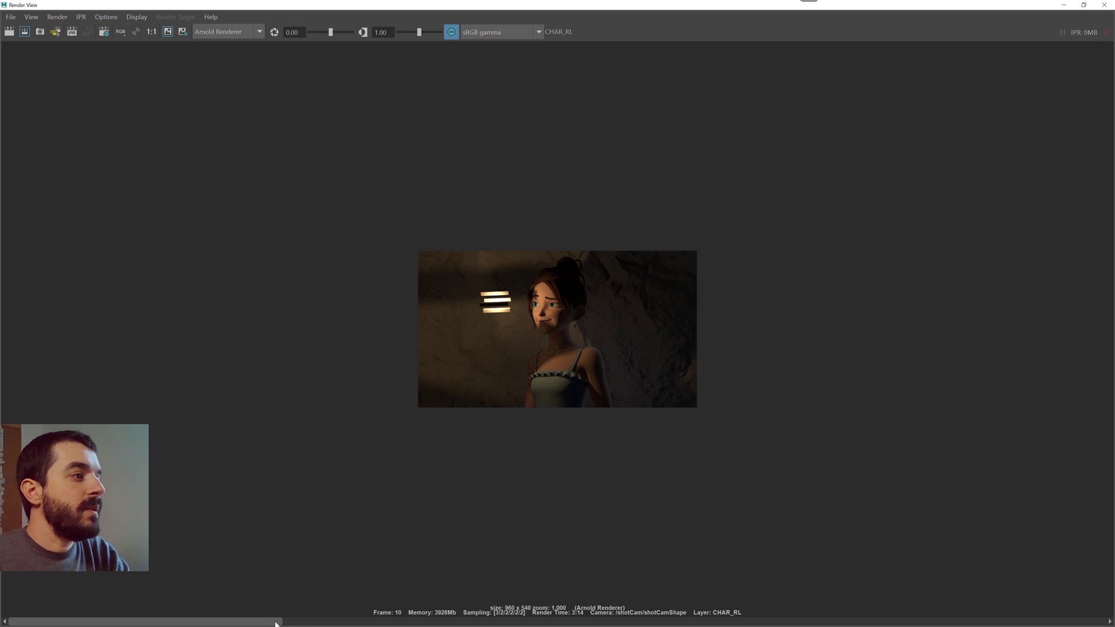
left_click(394, 623)
left_click(681, 622)
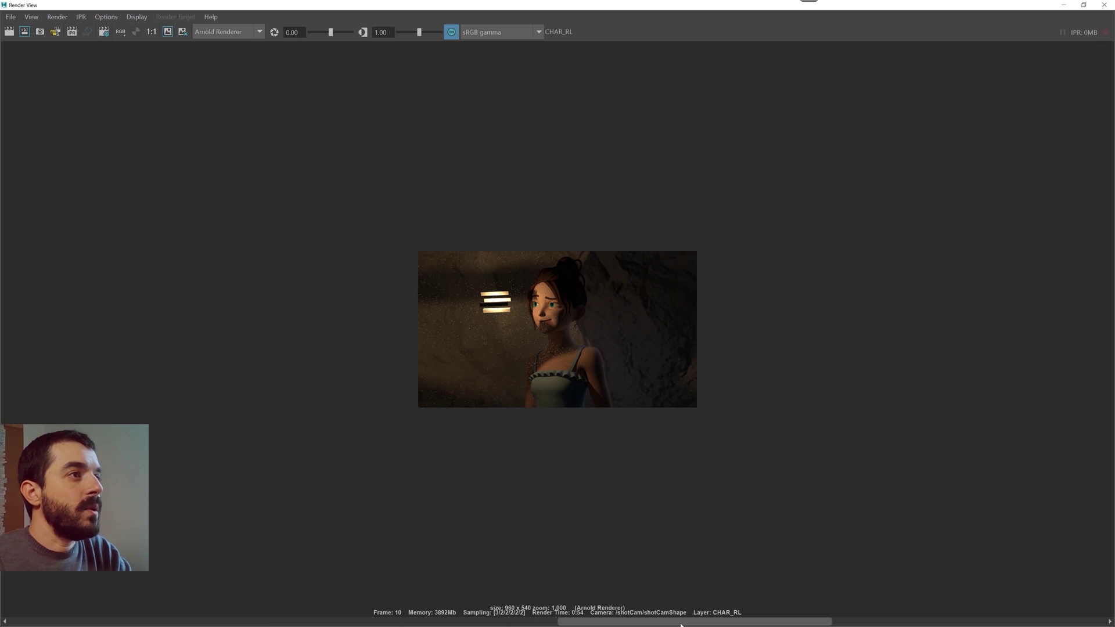
scroll(568, 302, "up", 10)
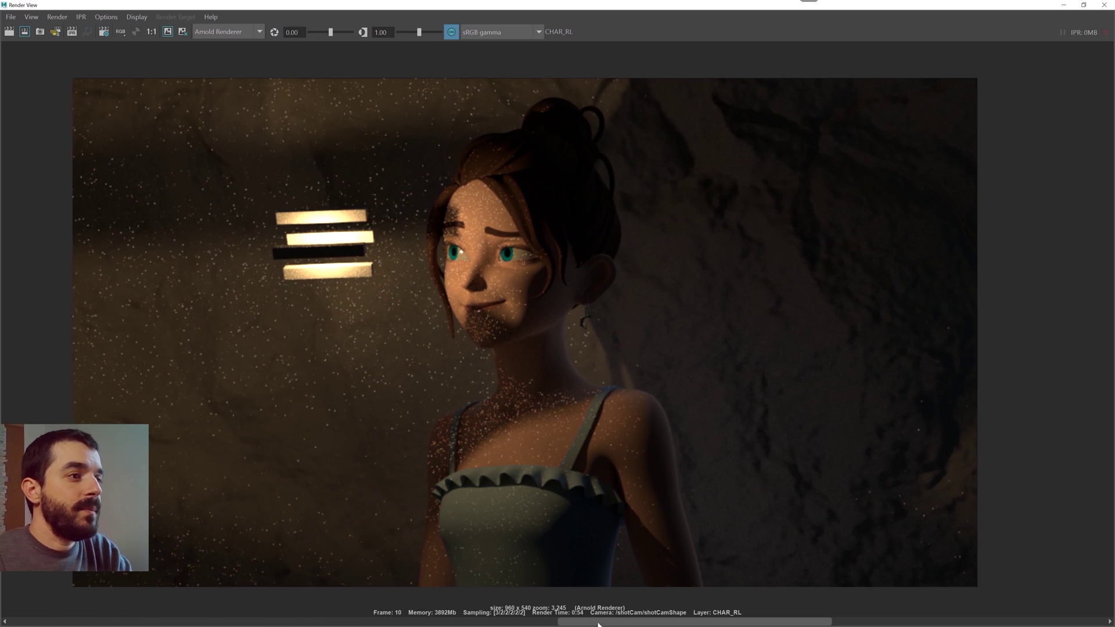
left_click(435, 621)
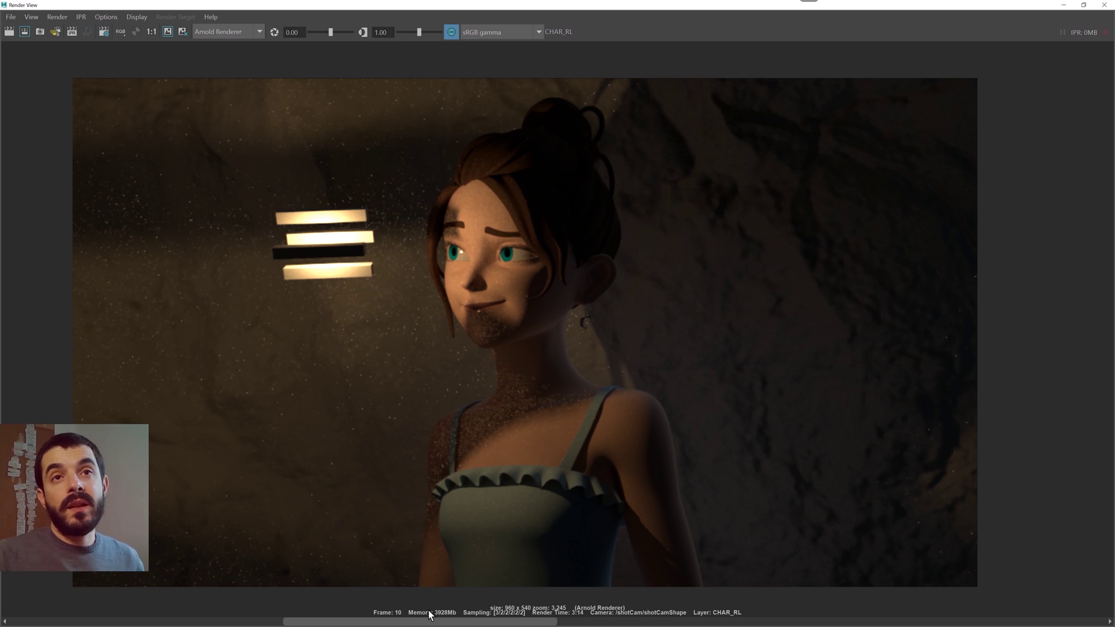
left_click_drag(431, 621, 549, 622)
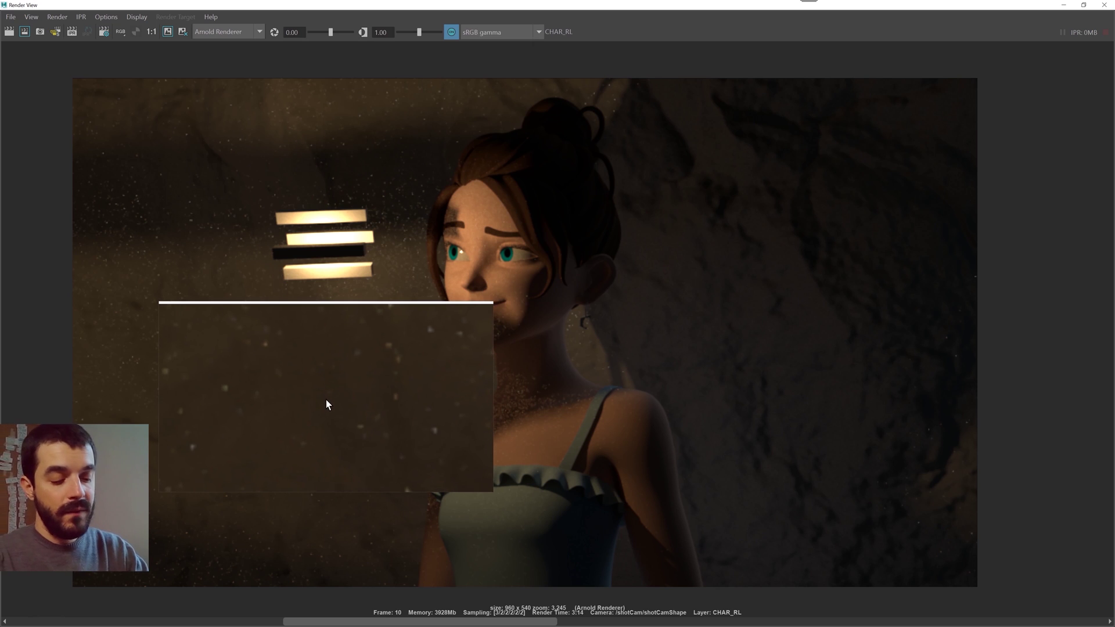
left_click_drag(777, 9, 719, 132)
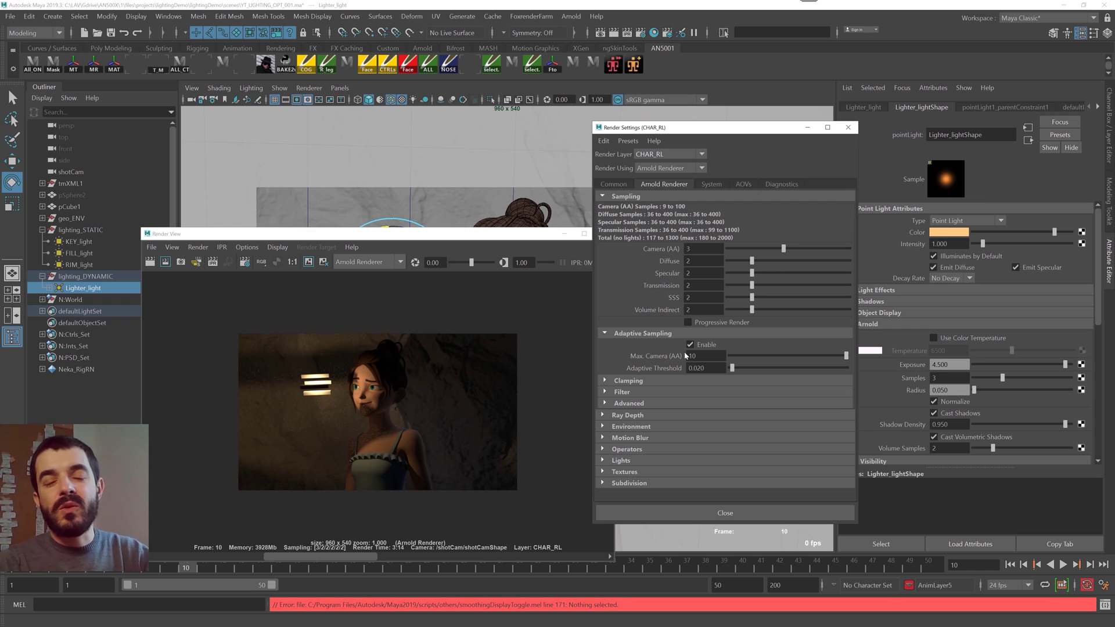
Step: Disable Adaptive Sampling and expand Clamping, showing an Indirect Clamp Value of 10.000
left_click(690, 345)
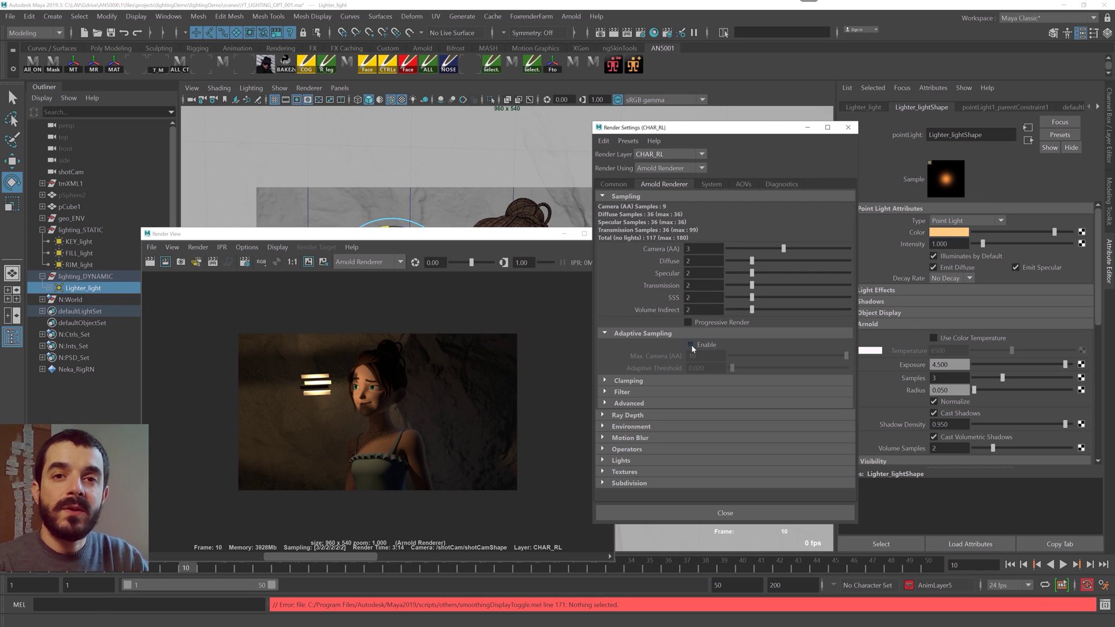
left_click(604, 380)
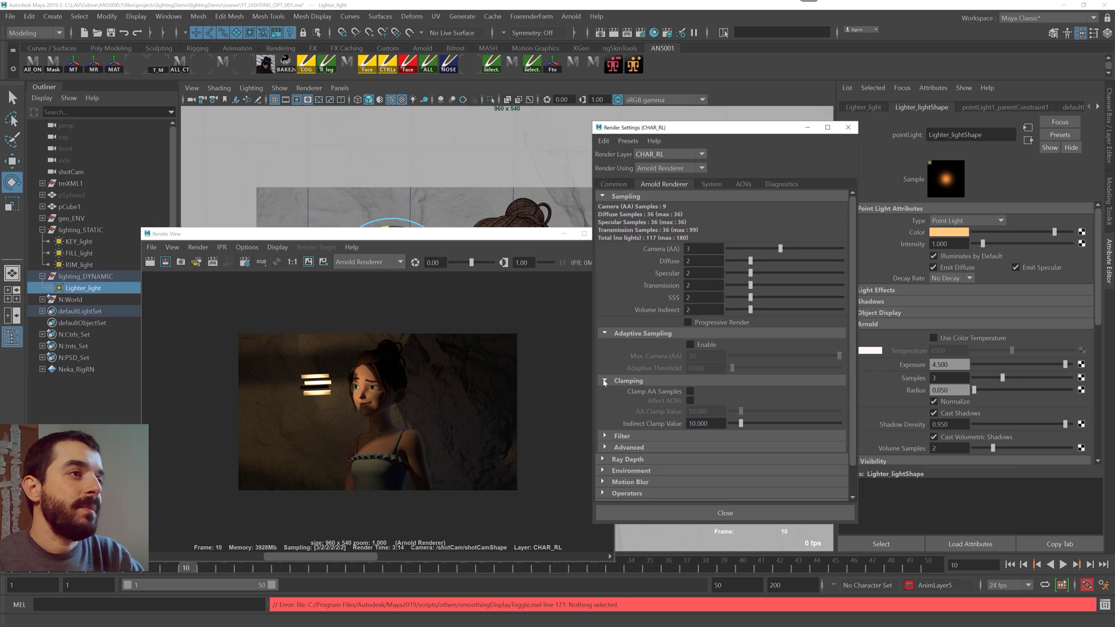
scroll(620, 386, "down", 1)
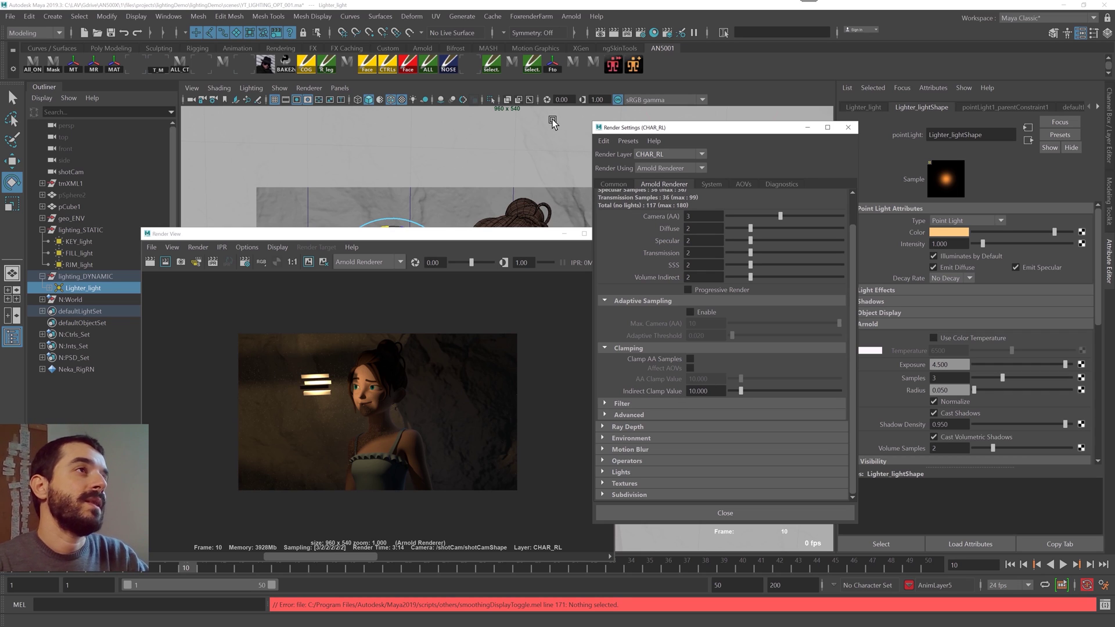
scroll(395, 397, "up", 5)
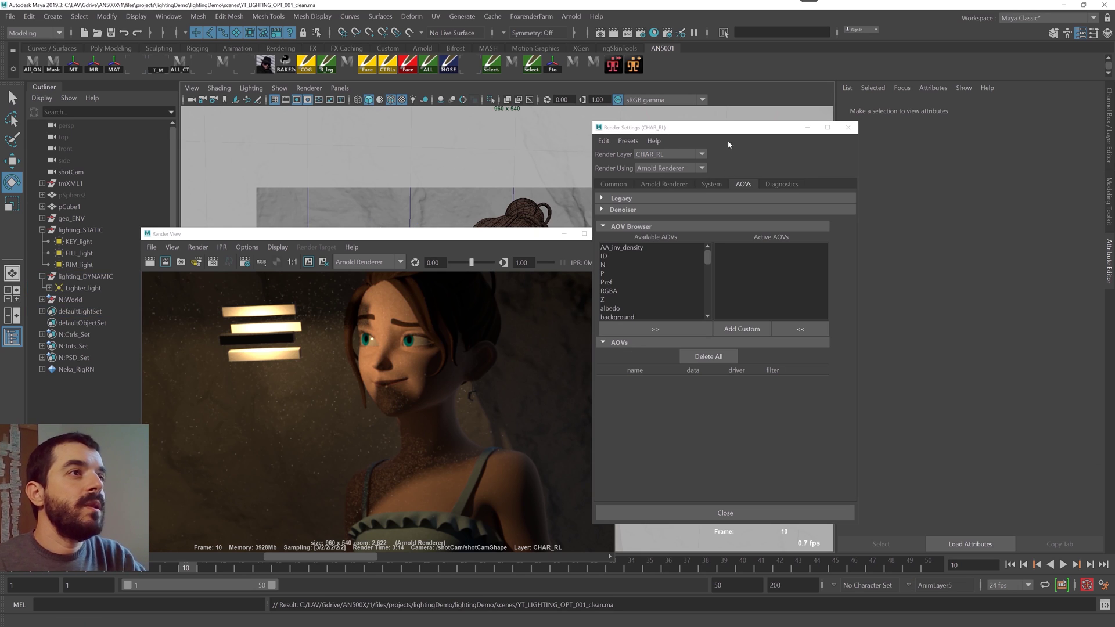
Step: Move diffuse_indirect and diffuse_direct from the available AOVs into the Active AOVs list
left_click_drag(727, 132, 744, 130)
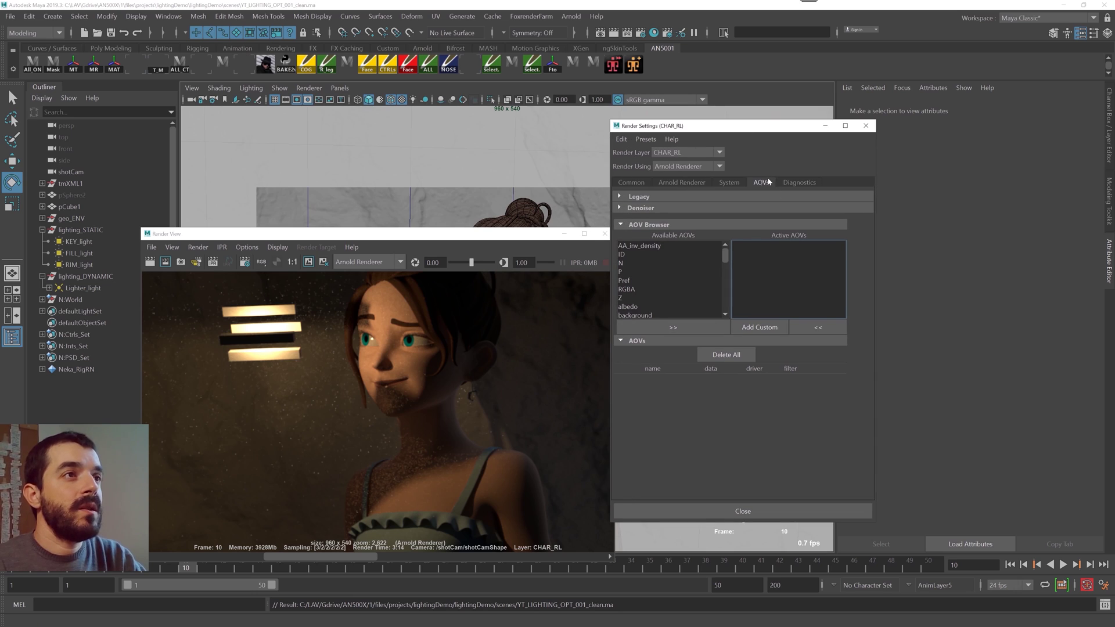
scroll(639, 263, "down", 3)
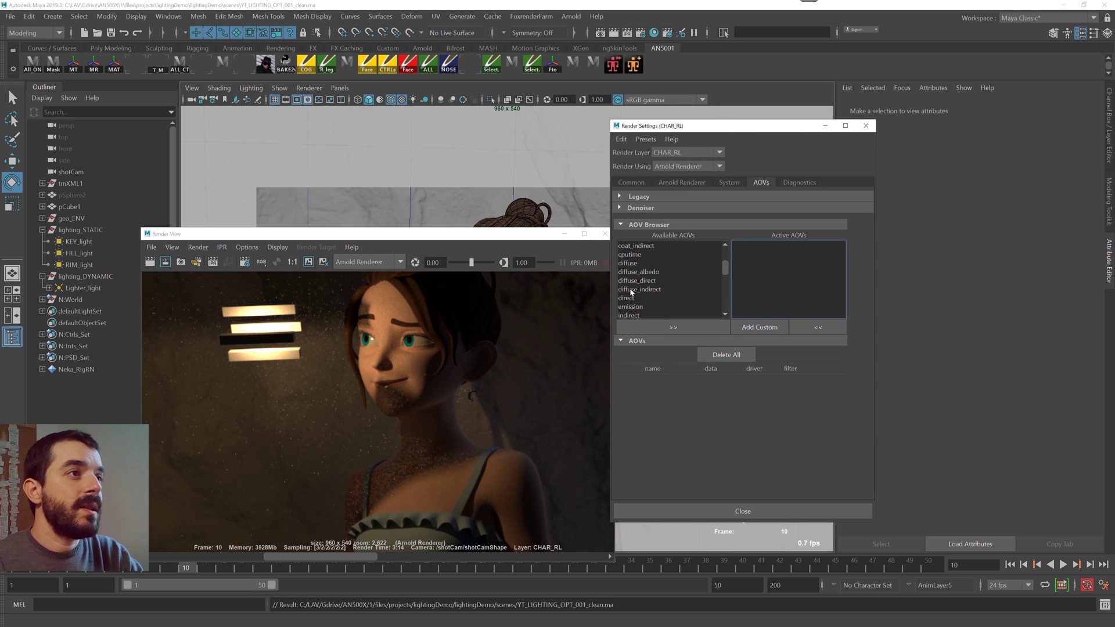
scroll(639, 291, "down", 1)
left_click(639, 290)
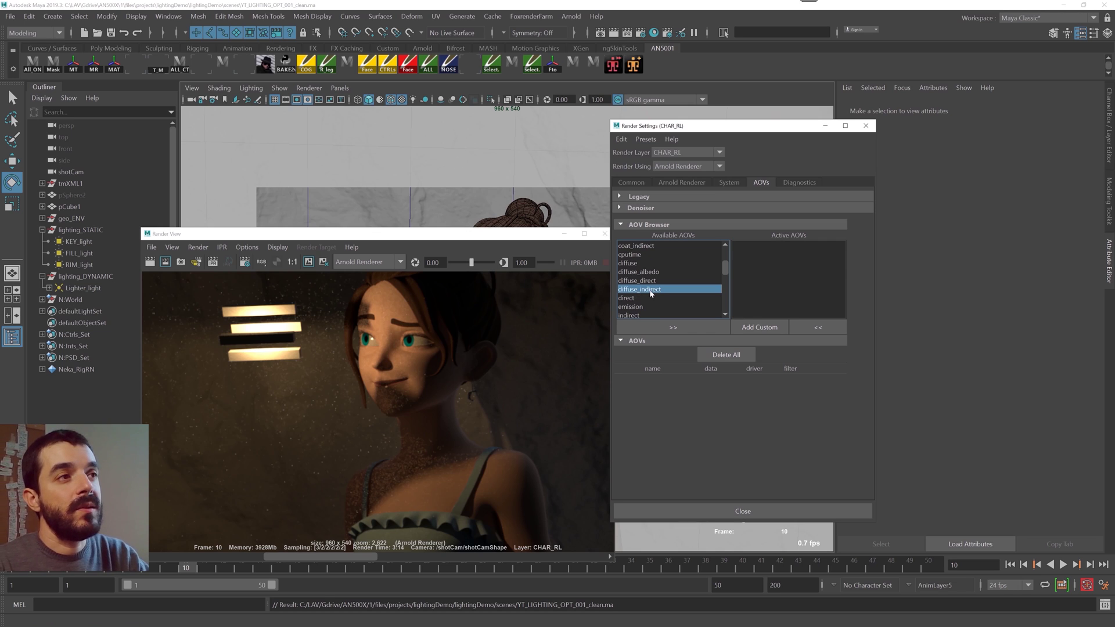
left_click(664, 327)
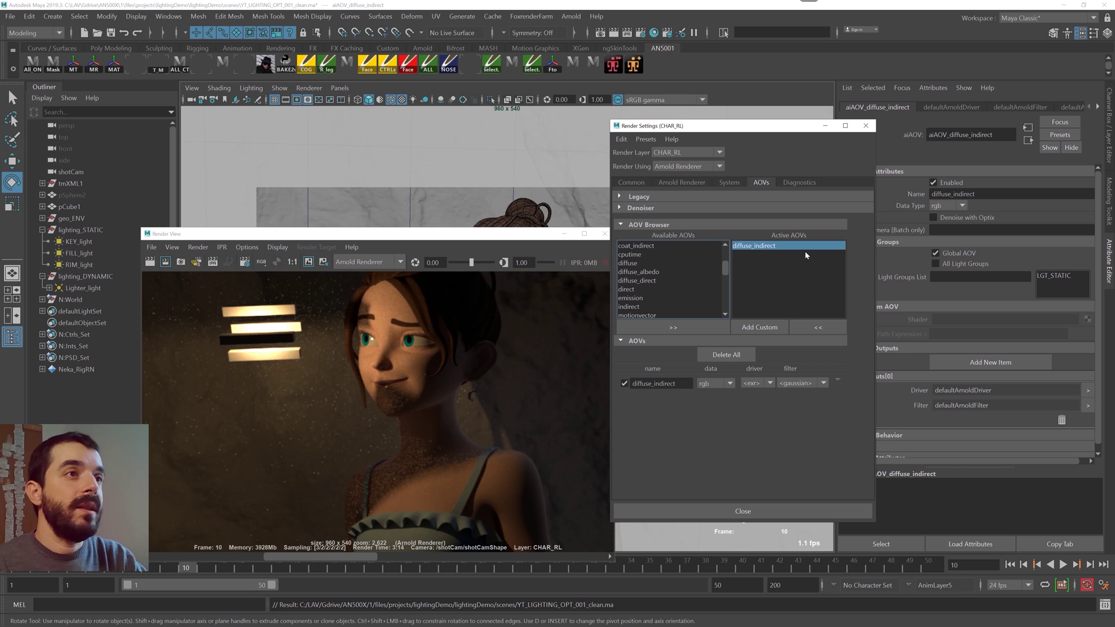
left_click(637, 281)
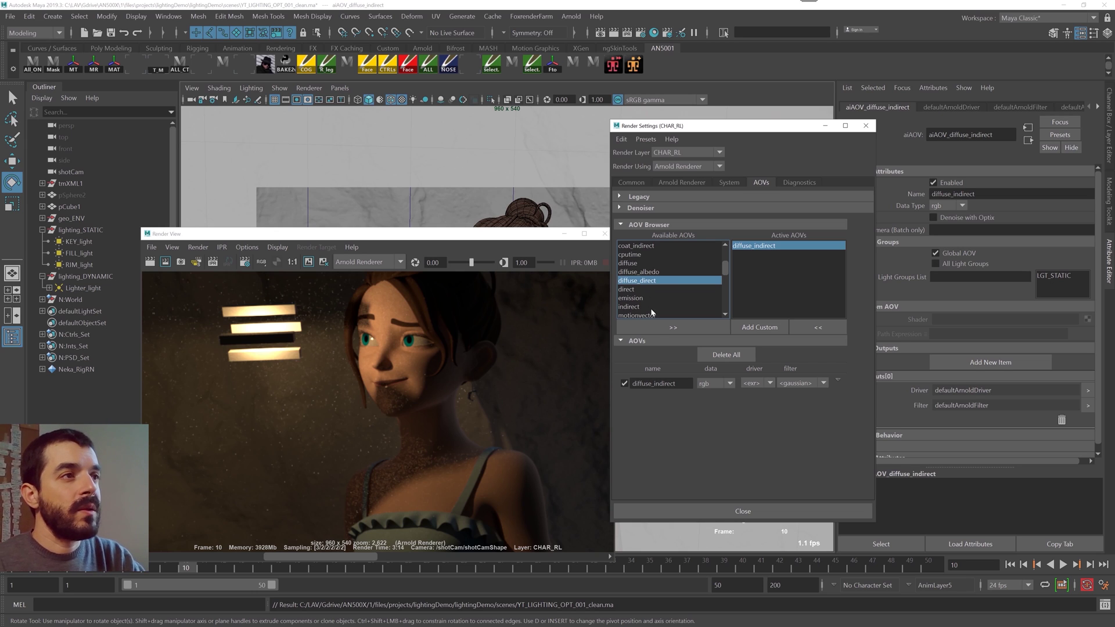
left_click(673, 327)
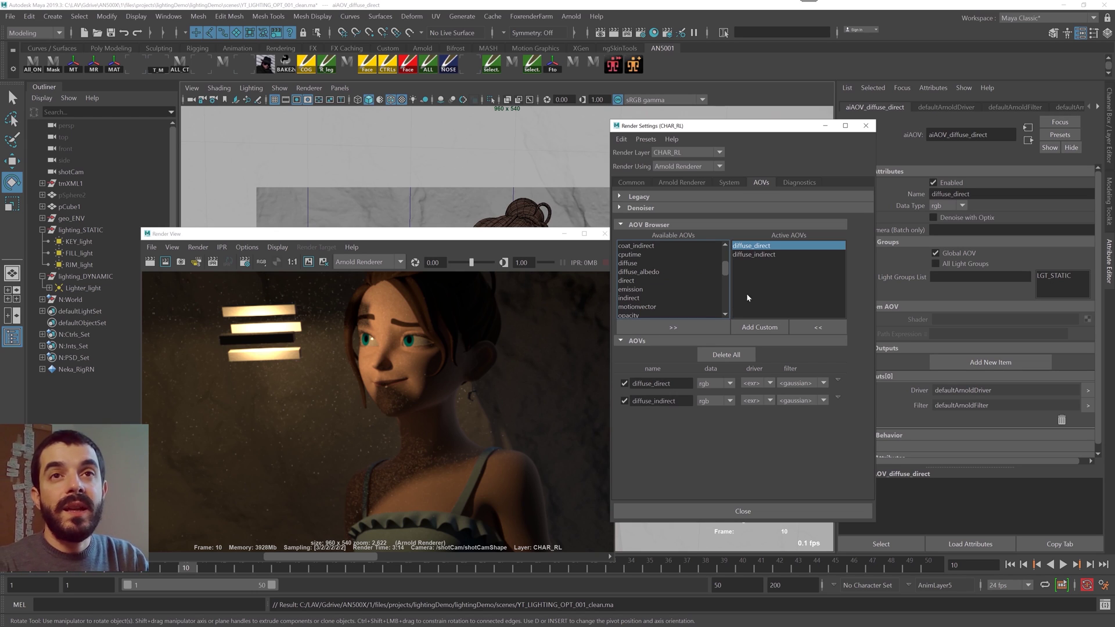
Step: Open the Arnold RenderView and inspect the diffuse_direct pass closely on the girl's chest and face
left_click(568, 16)
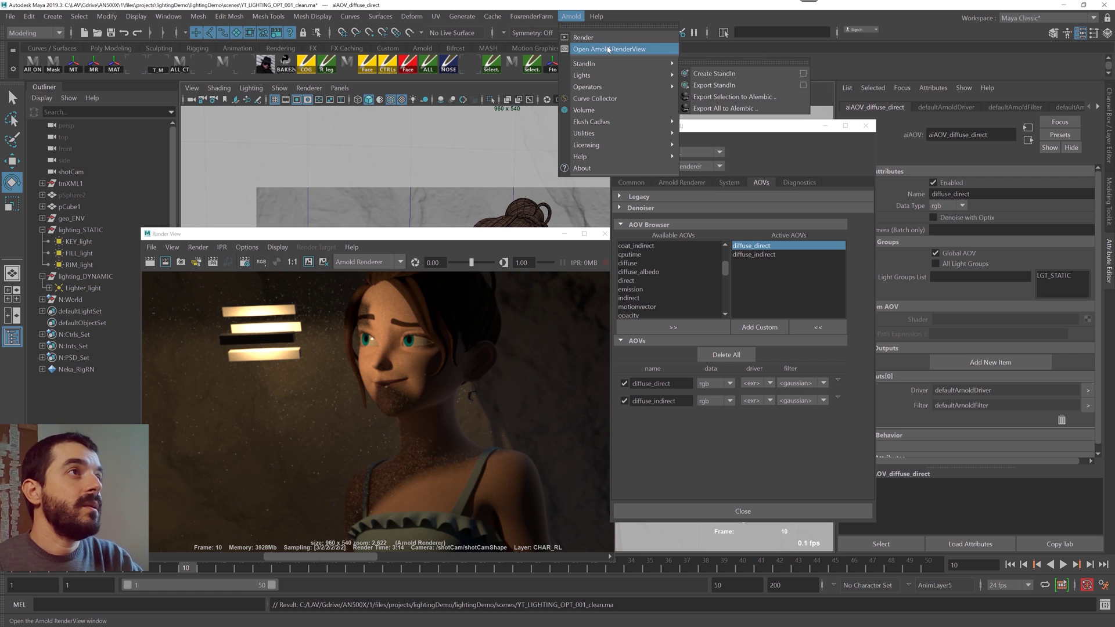
left_click(608, 49)
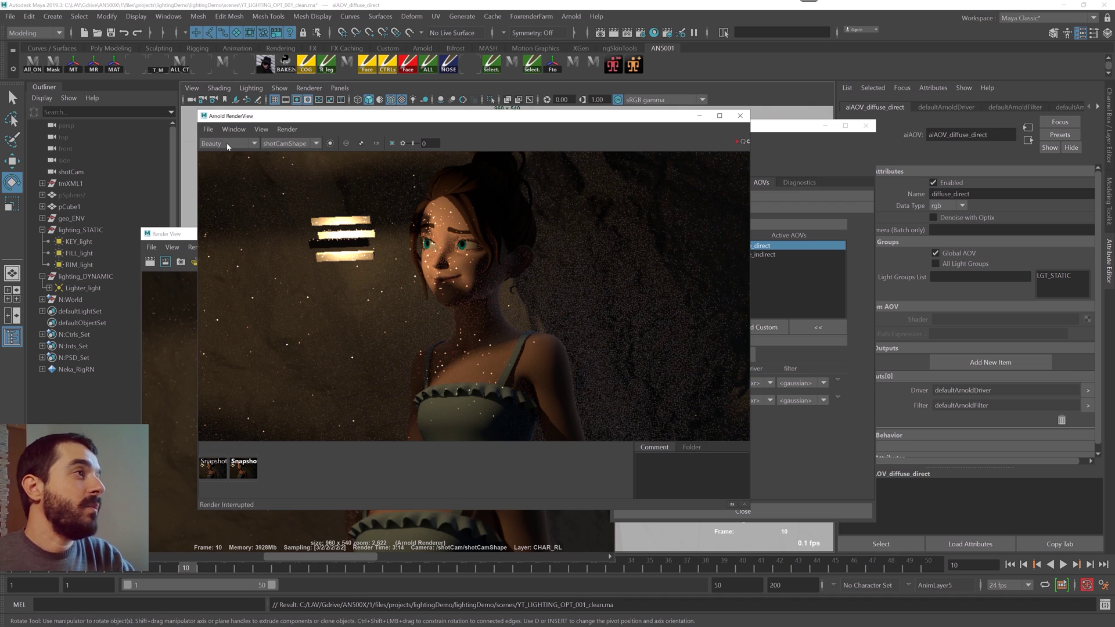
left_click(228, 145)
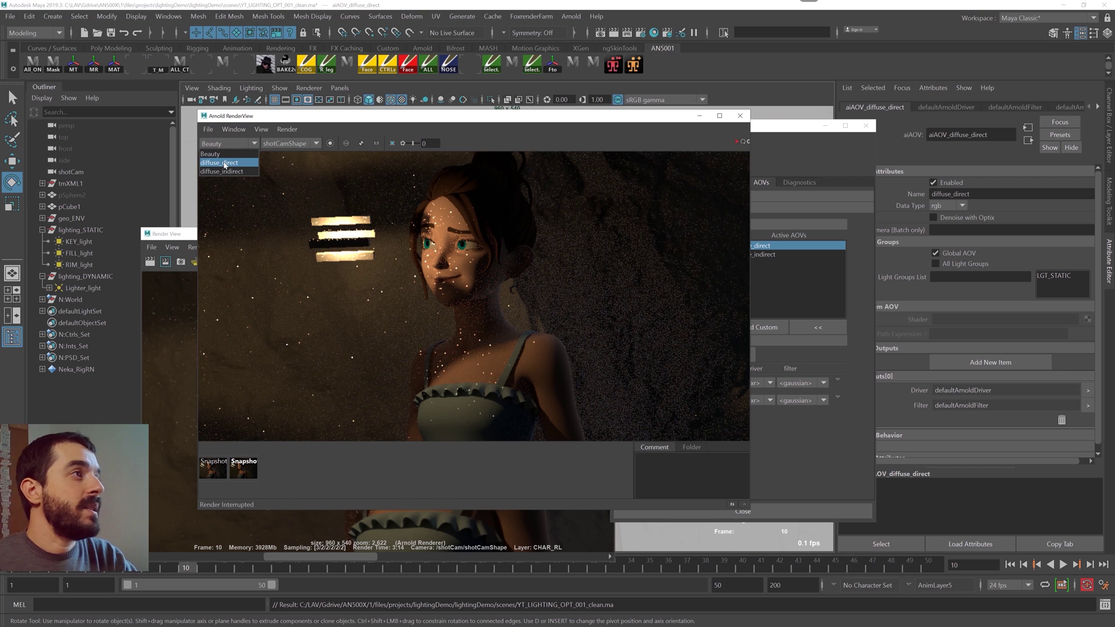
left_click(215, 165)
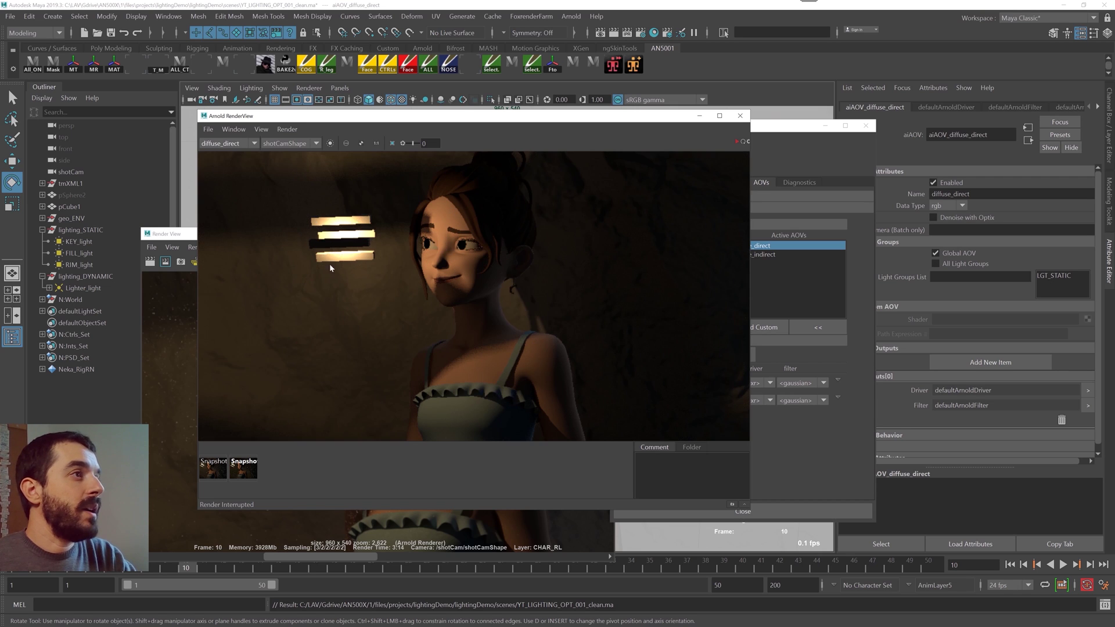
scroll(360, 260, "up", 5)
scroll(360, 260, "down", 3)
middle_click_drag(497, 274, 331, 150)
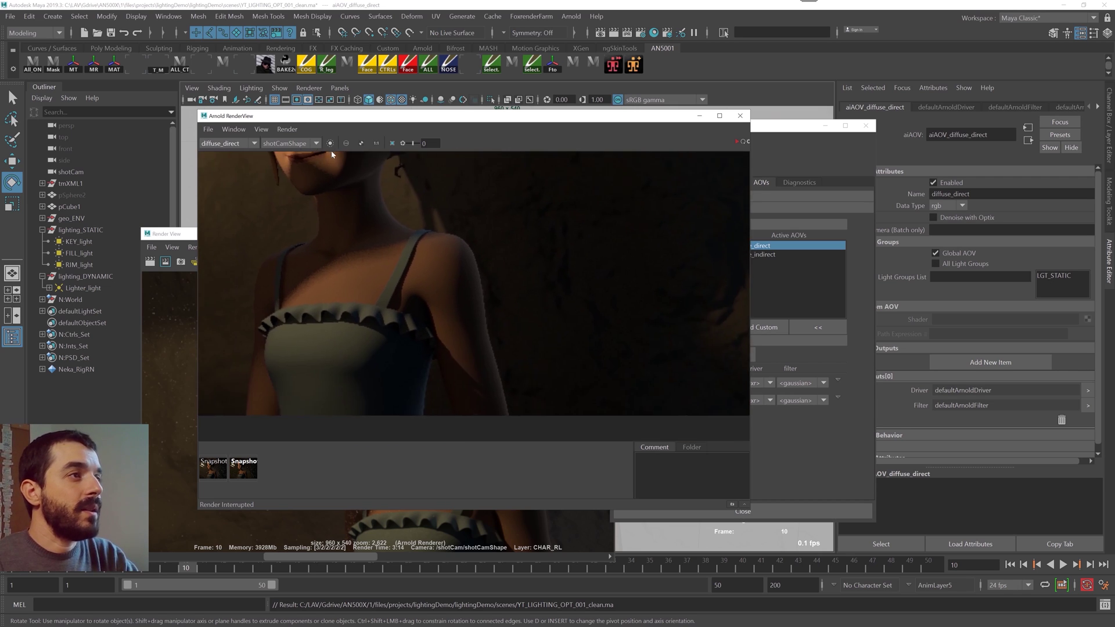
scroll(415, 255, "up", 2)
scroll(441, 259, "up", 4)
middle_click_drag(440, 263, 479, 310)
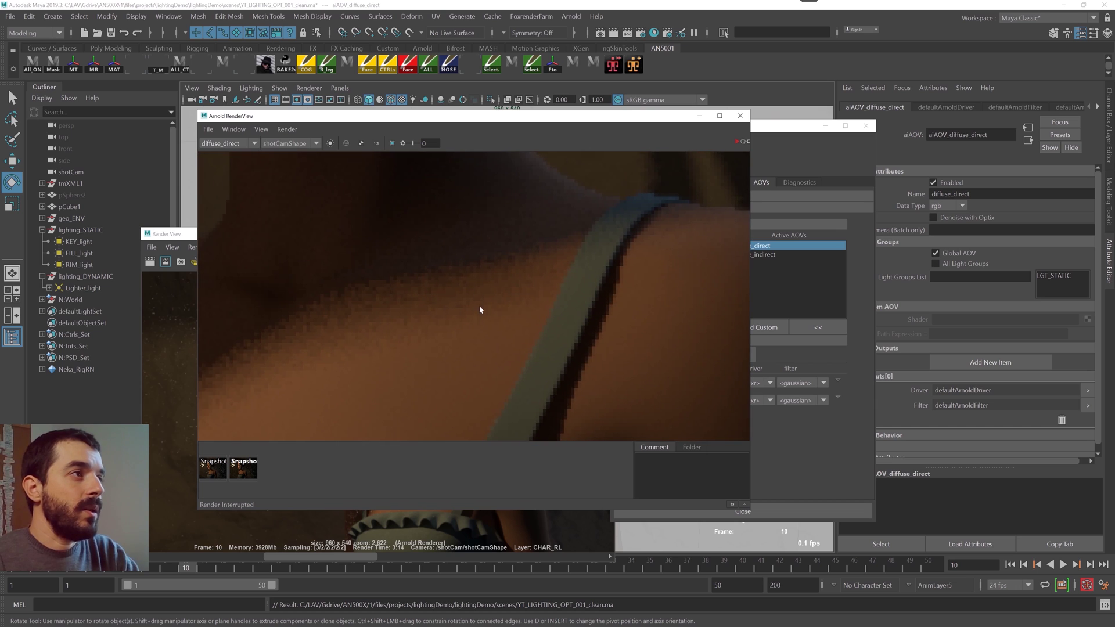
scroll(416, 283, "down", 5)
middle_click_drag(412, 319, 473, 278)
scroll(472, 317, "up", 3)
Step: Switch the viewer to the diffuse_indirect pass and examine its speckle noise
left_click(253, 145)
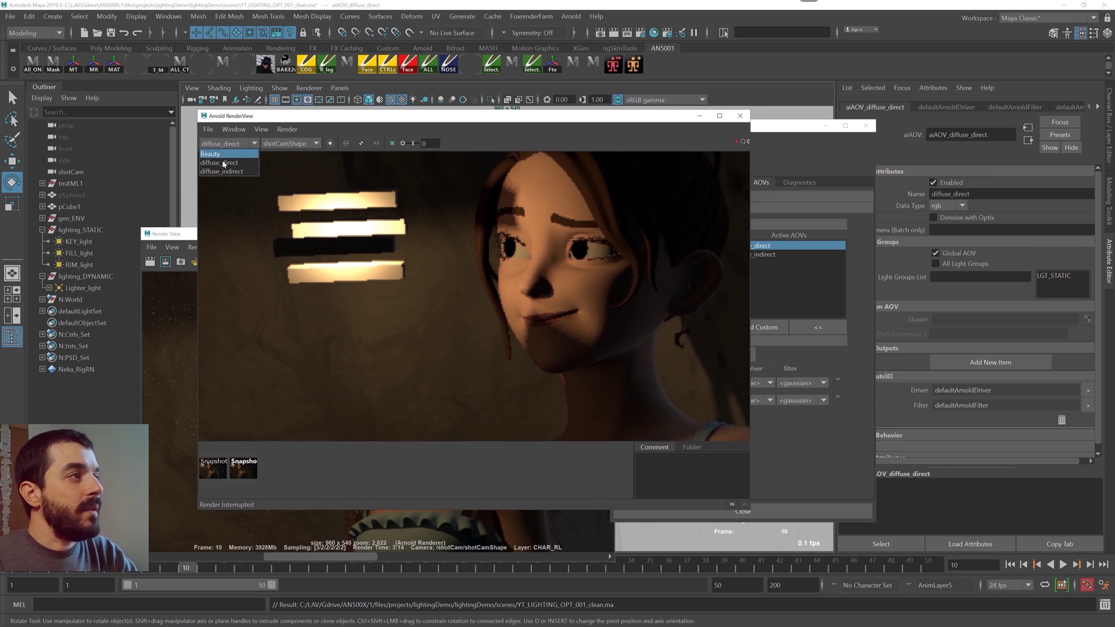
left_click(224, 171)
scroll(405, 290, "down", 5)
scroll(405, 290, "up", 5)
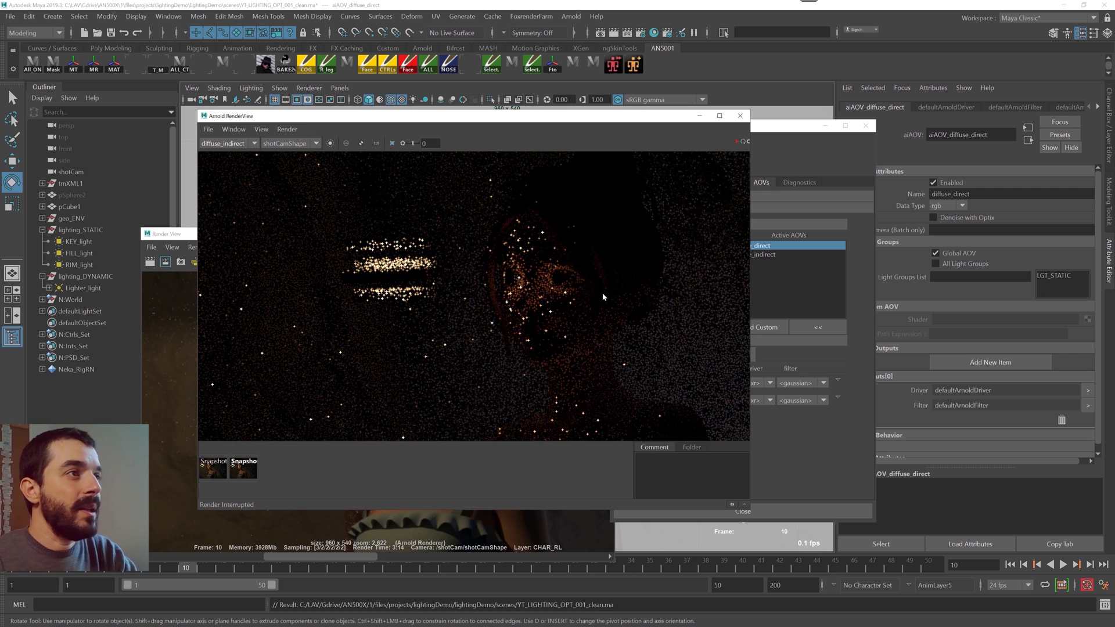
scroll(603, 297, "up", 3)
scroll(480, 283, "down", 2)
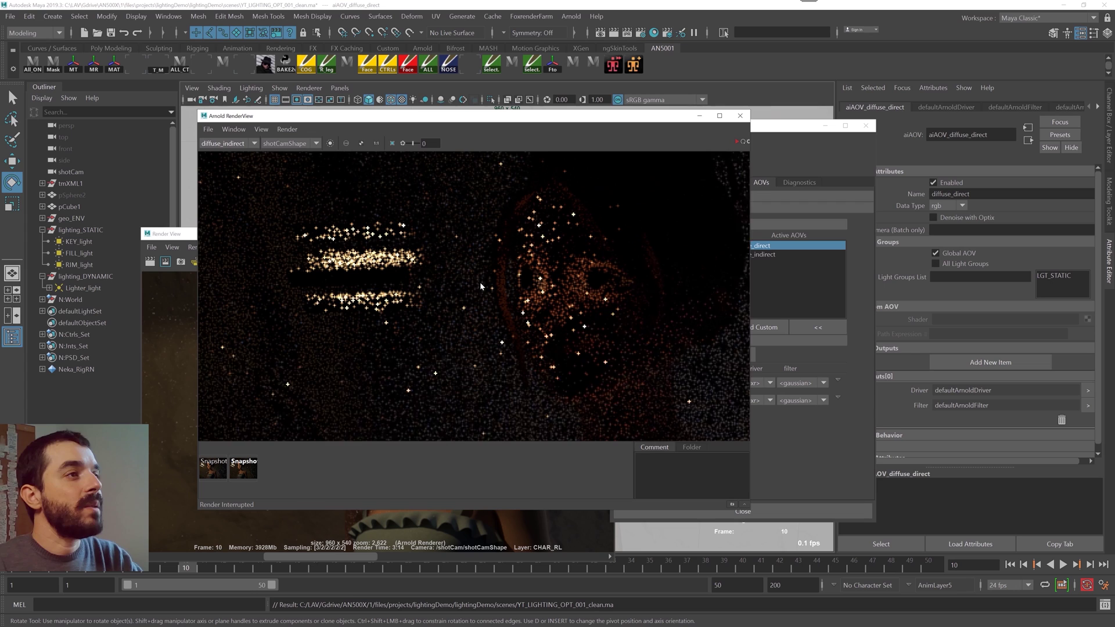
middle_click_drag(480, 281, 486, 278)
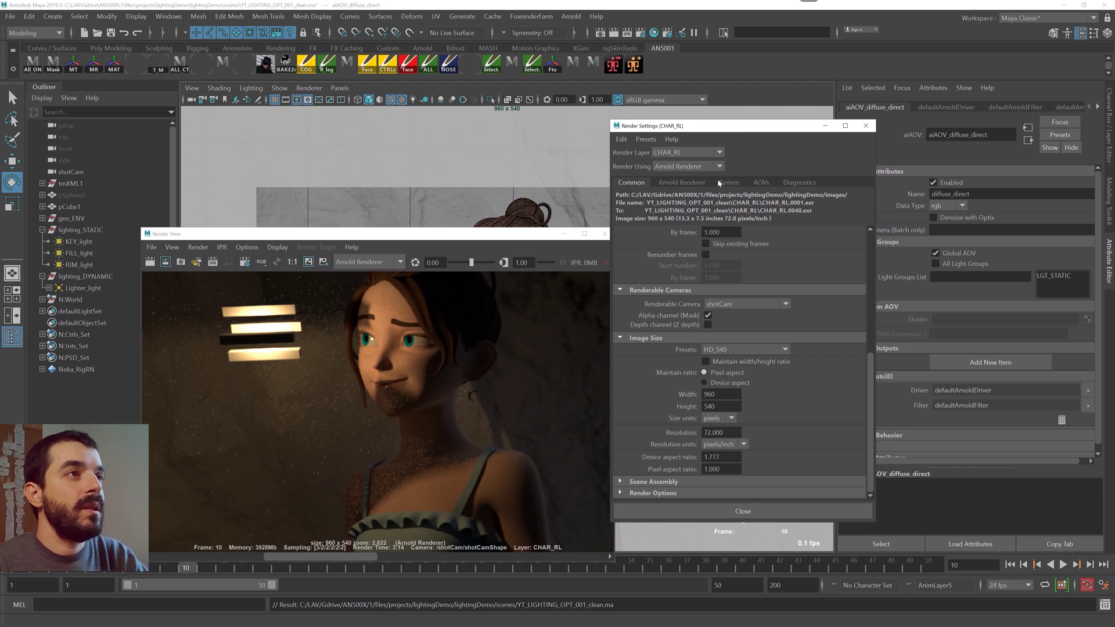
Step: Set the Arnold Indirect Clamp Value to 5
left_click(701, 183)
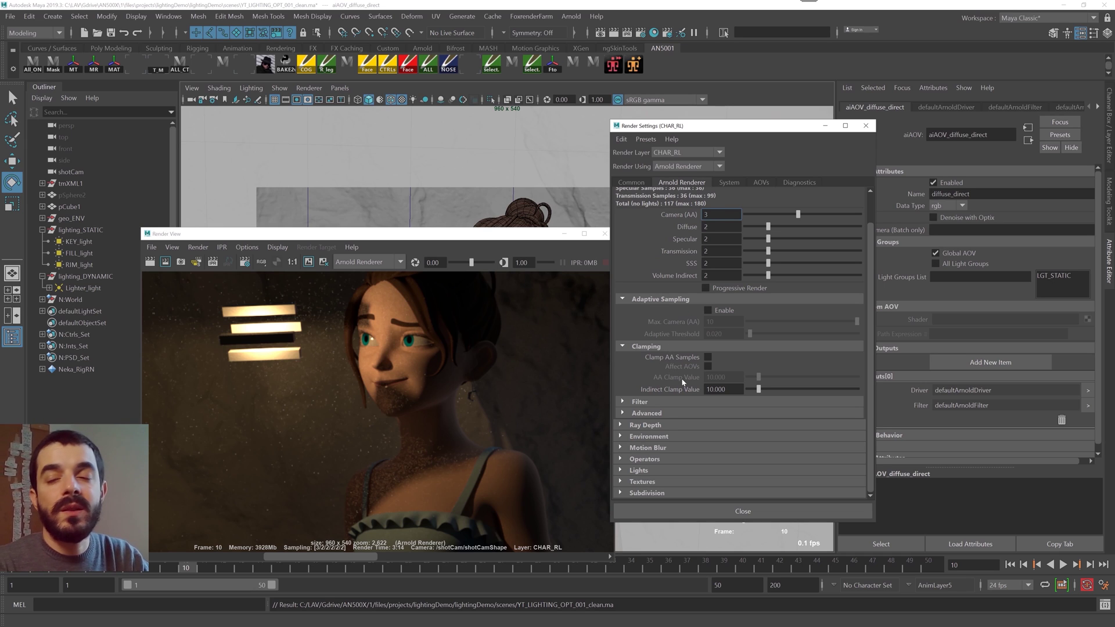
left_click(723, 389)
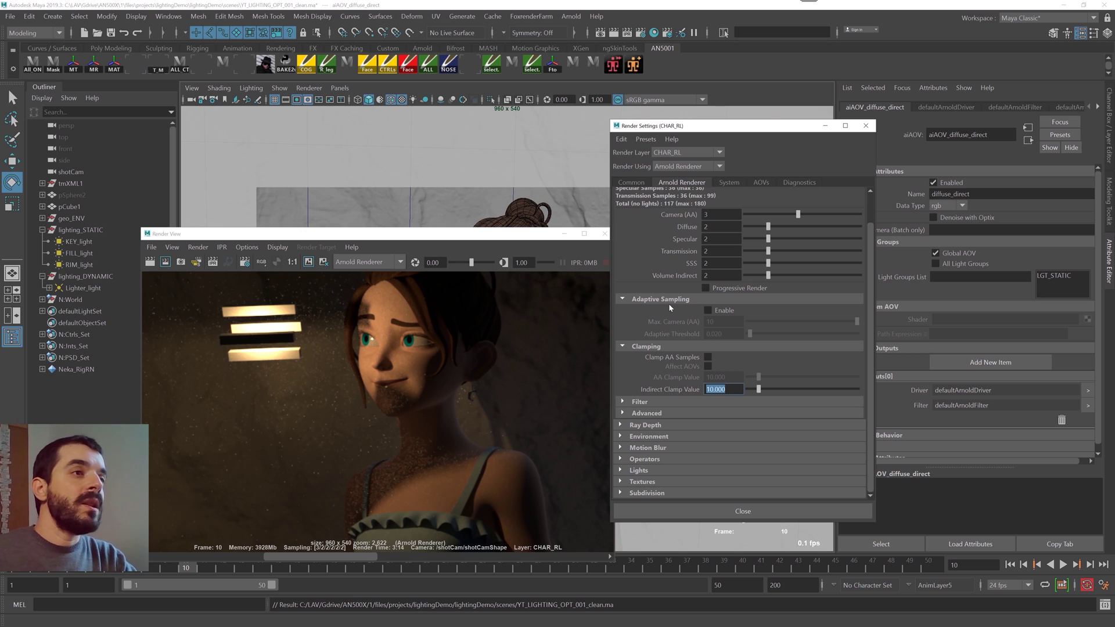
type("5")
key("Return")
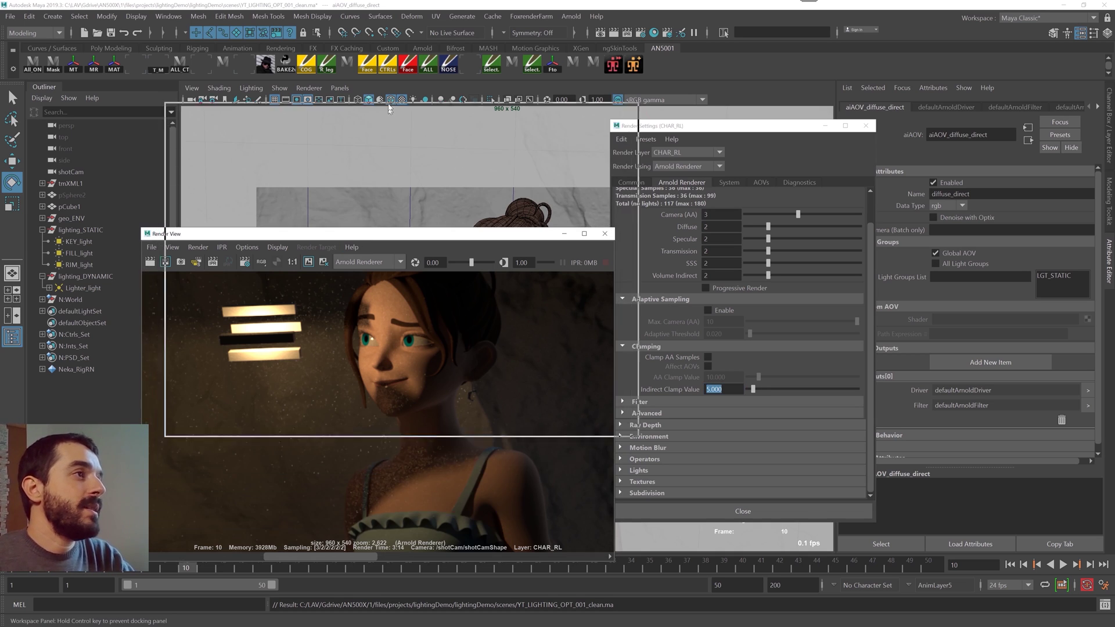
Step: Maximize the render preview and compare the cleaner 0:33 render with the earlier noisy one
left_click_drag(406, 233, 427, 79)
double_click(427, 79)
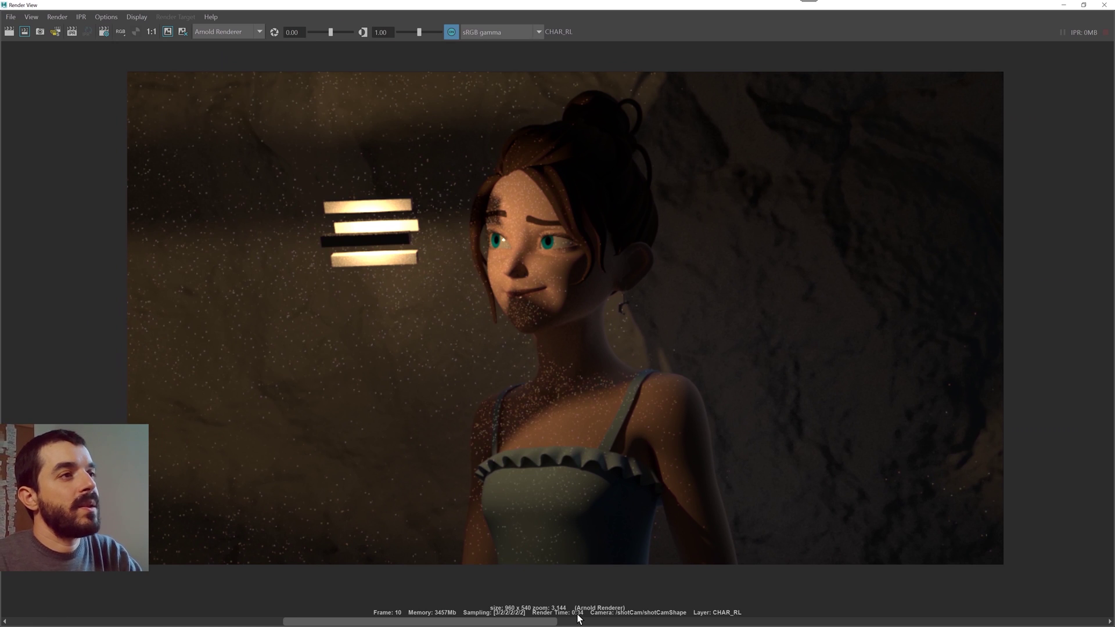
left_click_drag(555, 622, 340, 621)
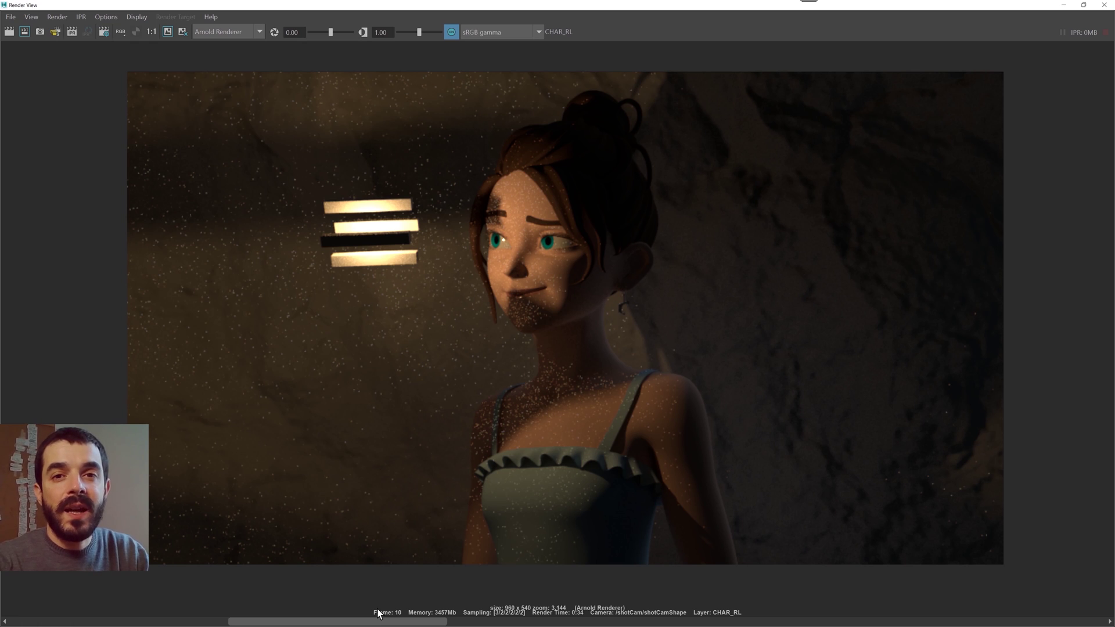
left_click(531, 624)
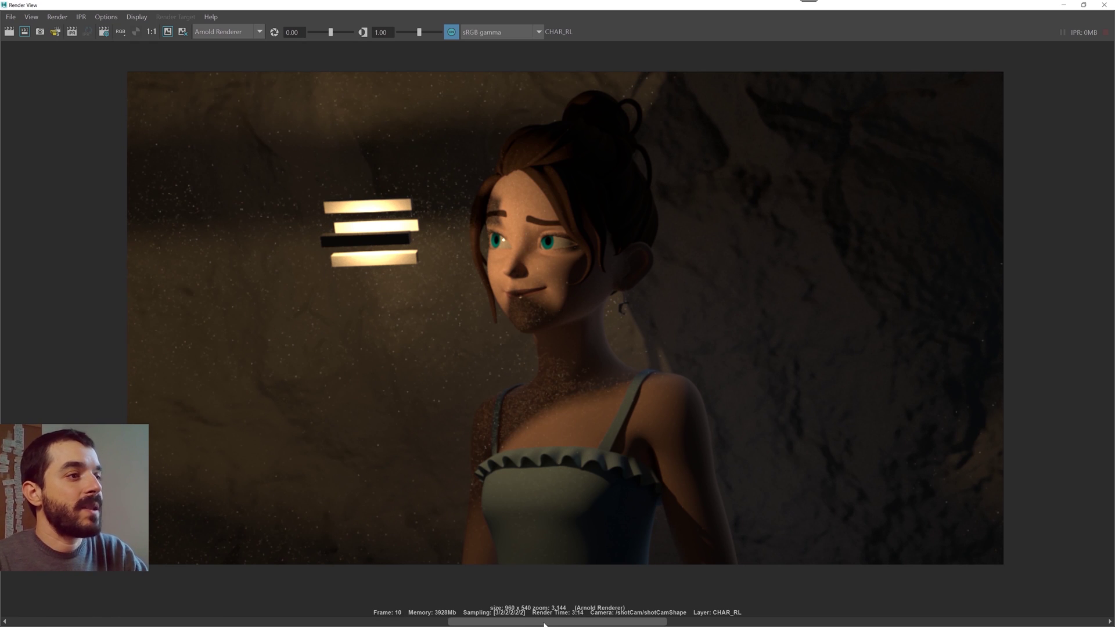
left_click(670, 623)
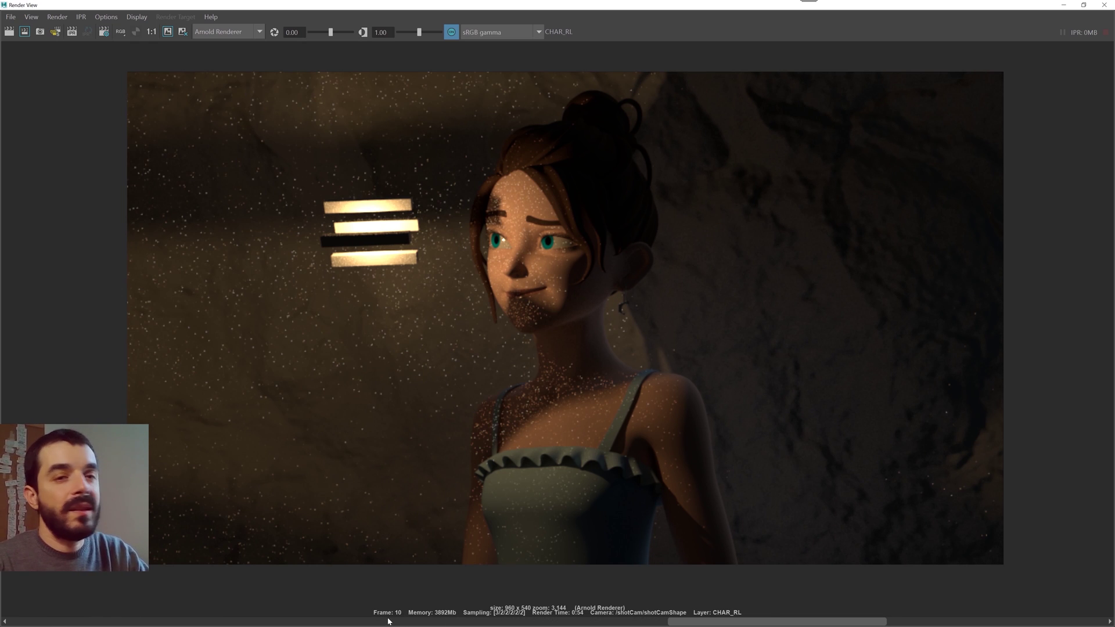
left_click(389, 623)
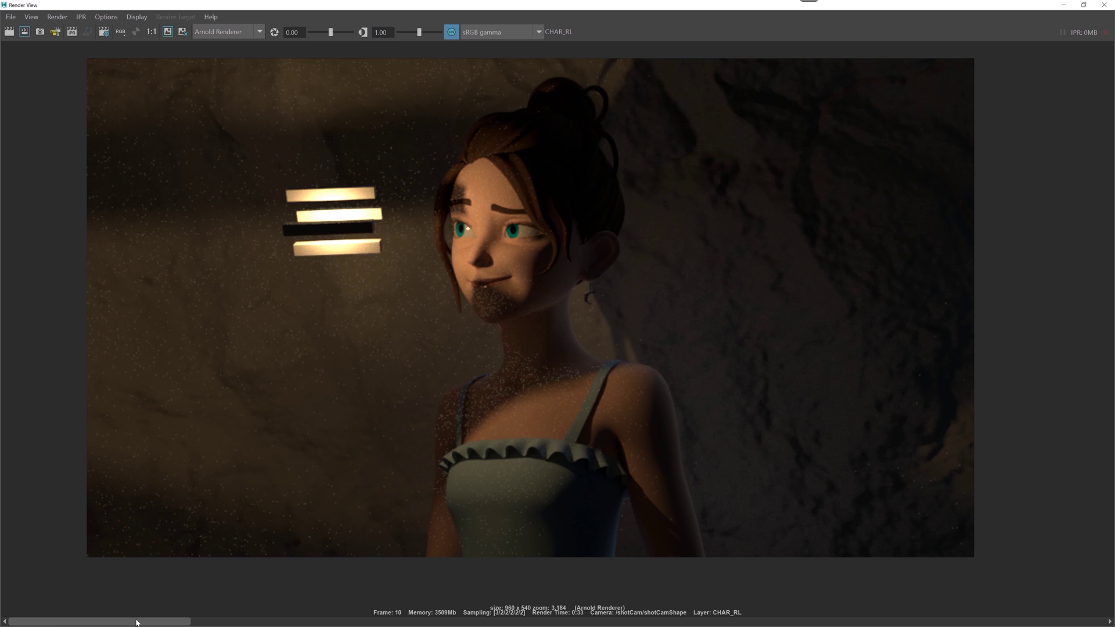
left_click_drag(137, 622, 331, 582)
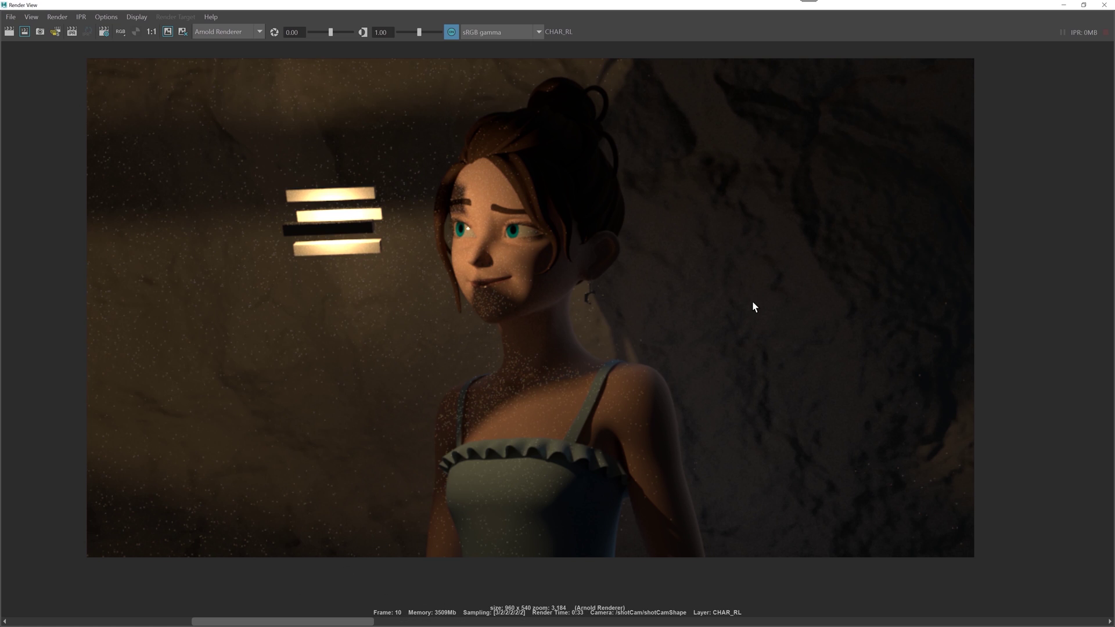
Step: Float the render window over Maya and reposition the Render Settings beside it
left_click_drag(632, 4, 435, 124)
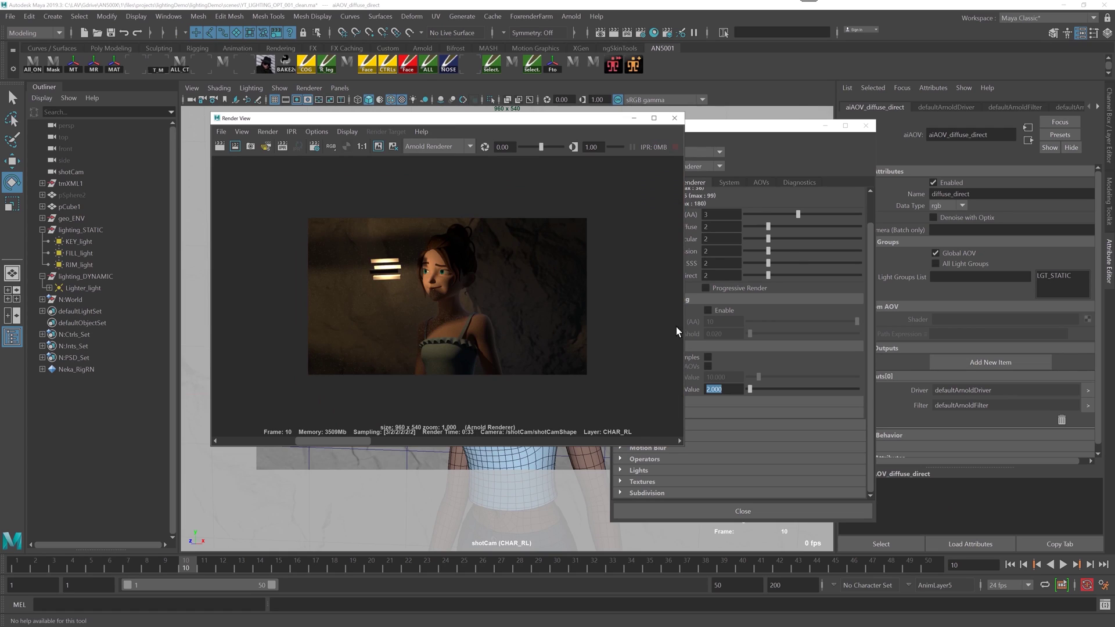
left_click_drag(748, 126, 805, 92)
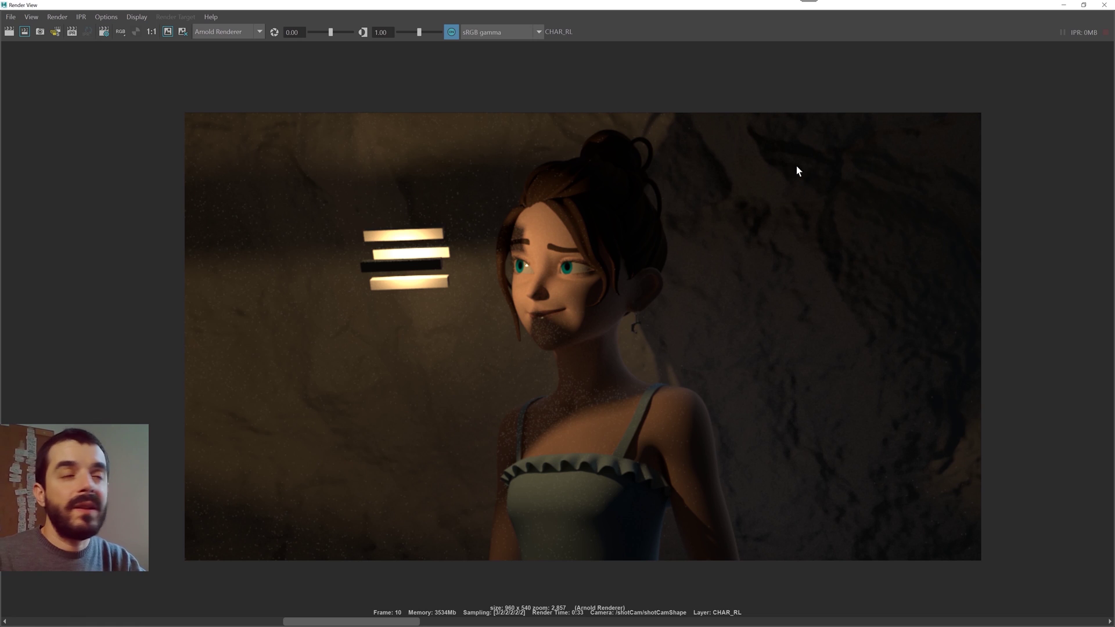
left_click(1063, 5)
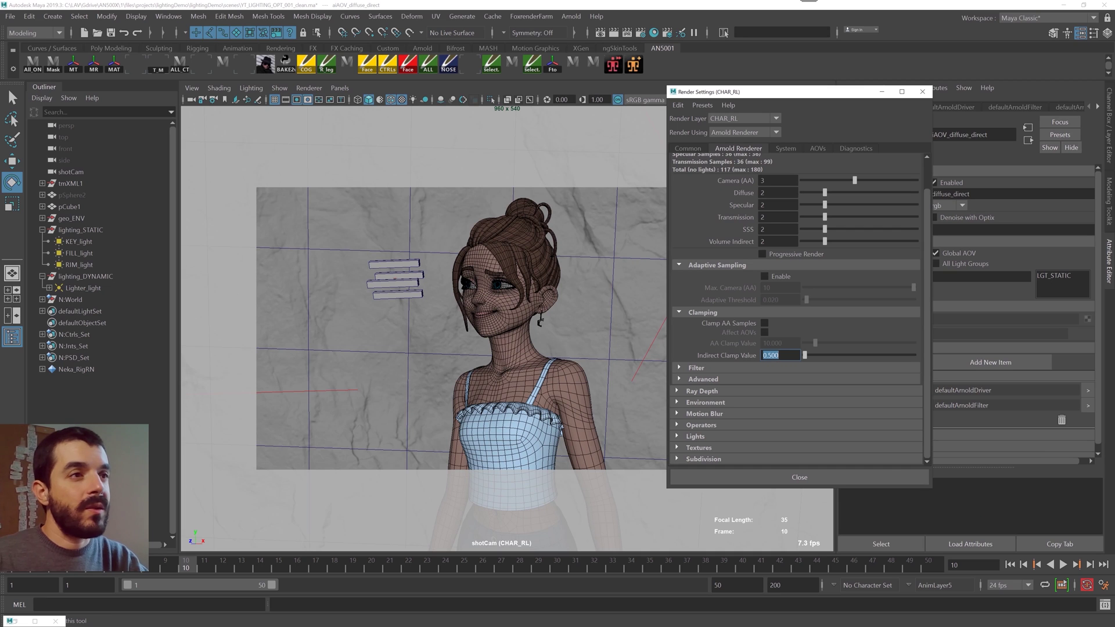
left_click(35, 621)
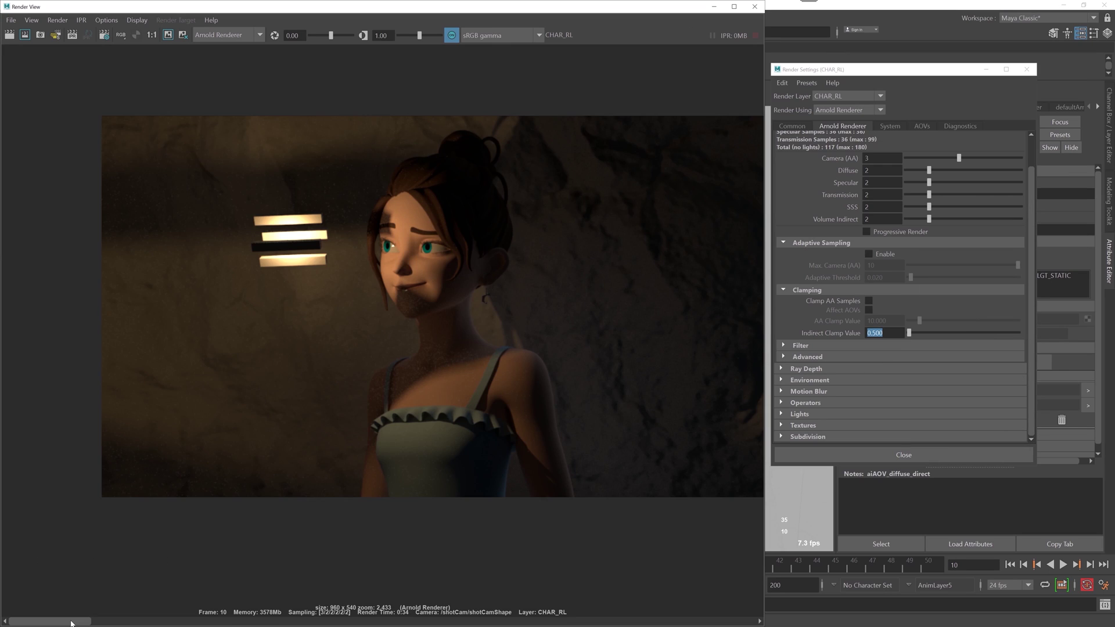
left_click_drag(71, 623, 154, 623)
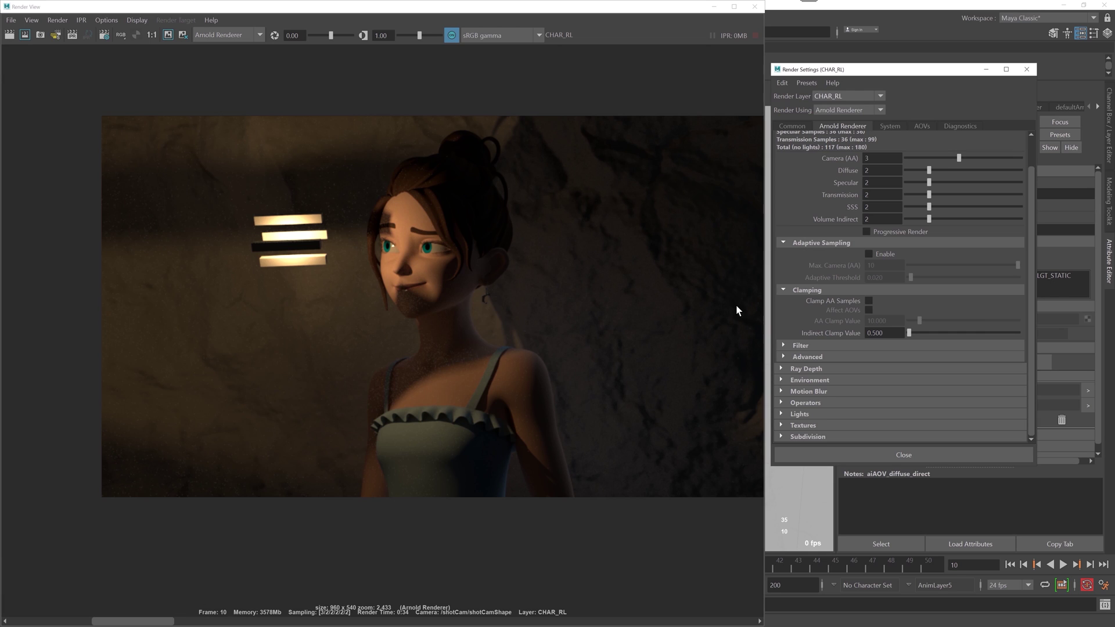
Step: Set Indirect Clamp Value to 0.050 and check the new 0:32 render
type(".050")
key("Return")
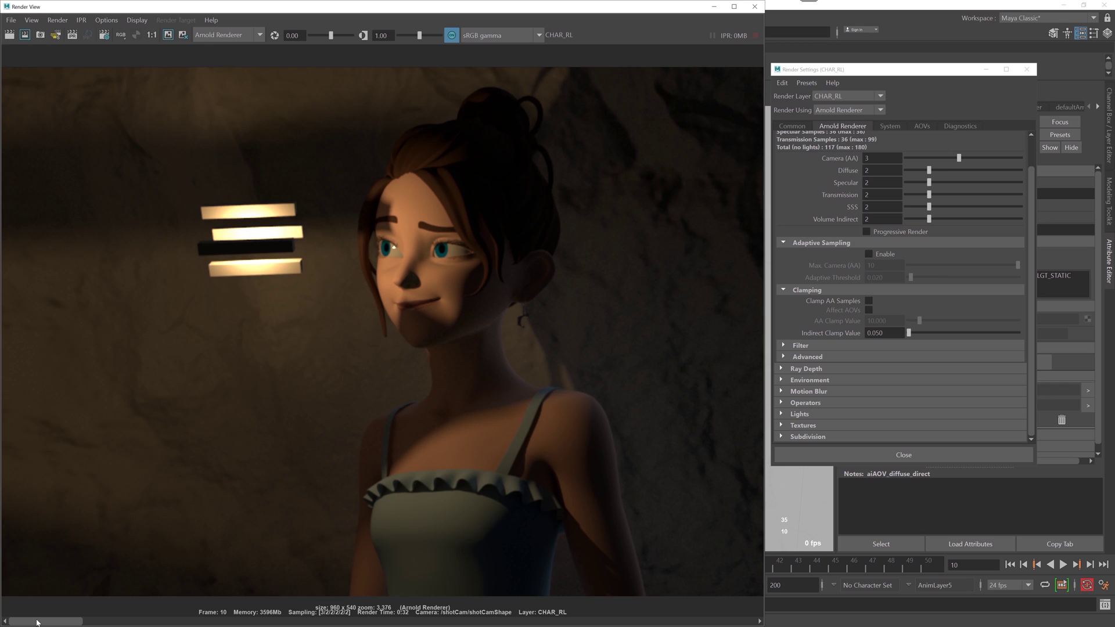
left_click_drag(37, 622, 91, 609)
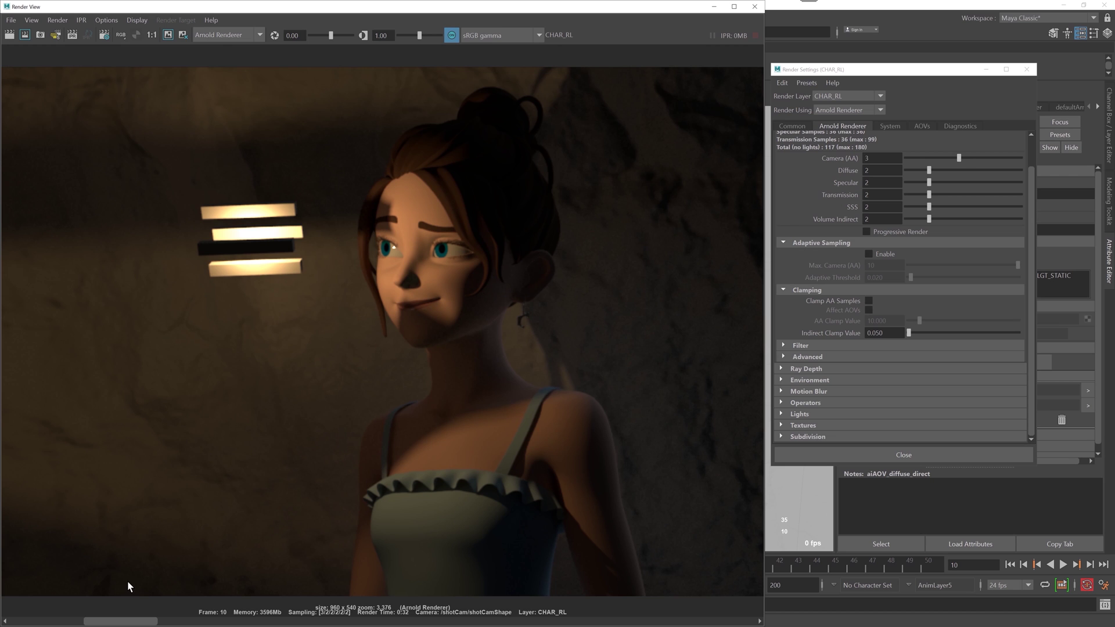
Step: Zoom into the neck and raise the preview exposure to reveal any leftover grain
scroll(177, 566, "up", 5)
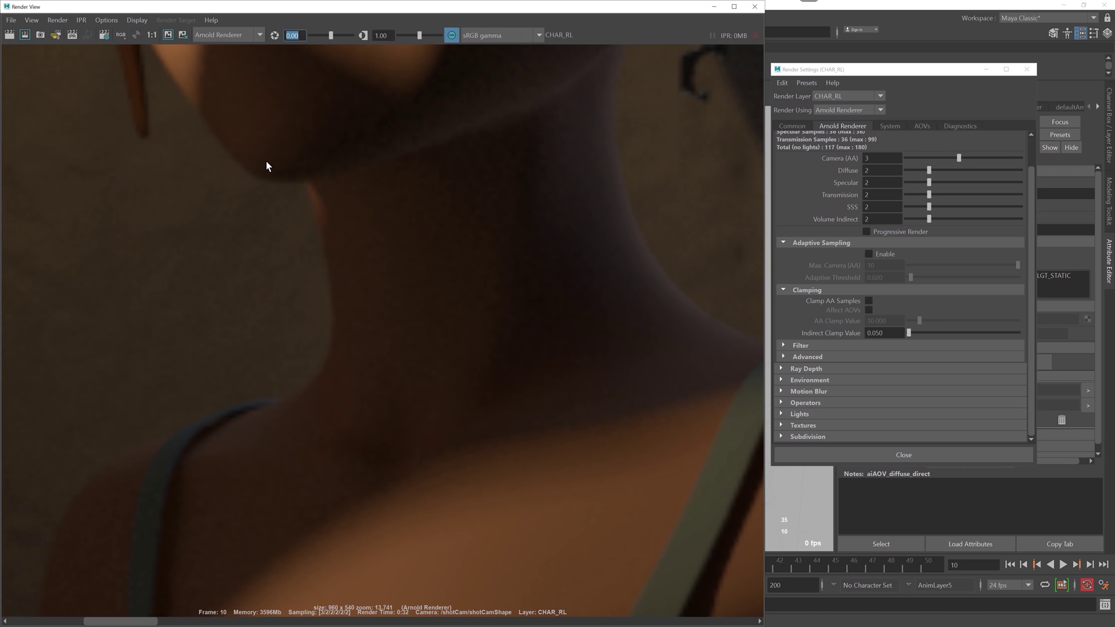
left_click_drag(331, 35, 345, 35)
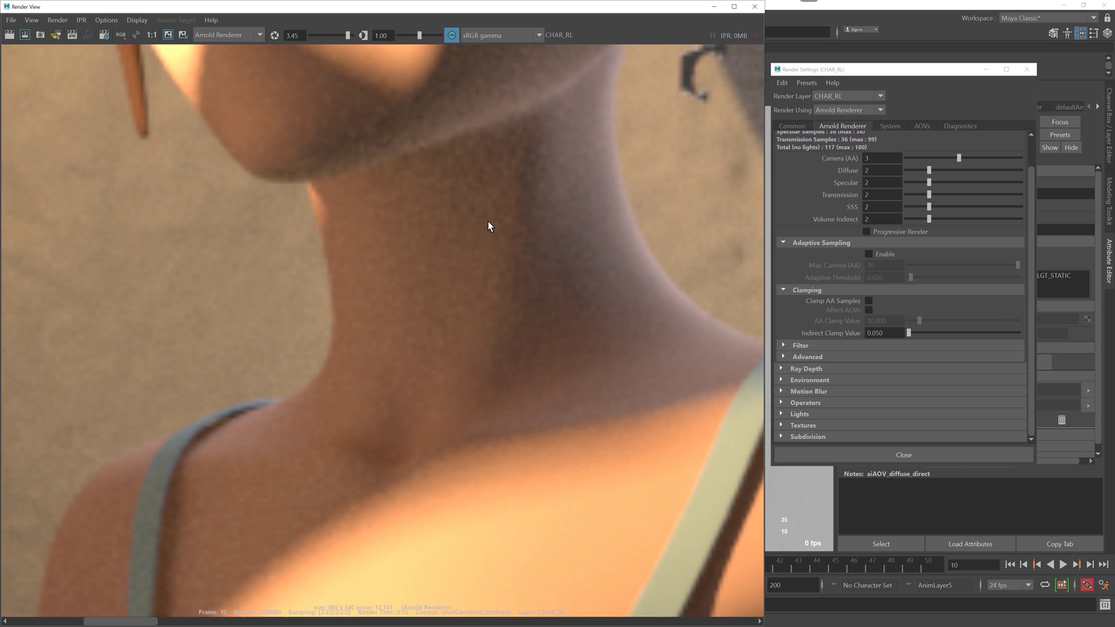
double_click(882, 170)
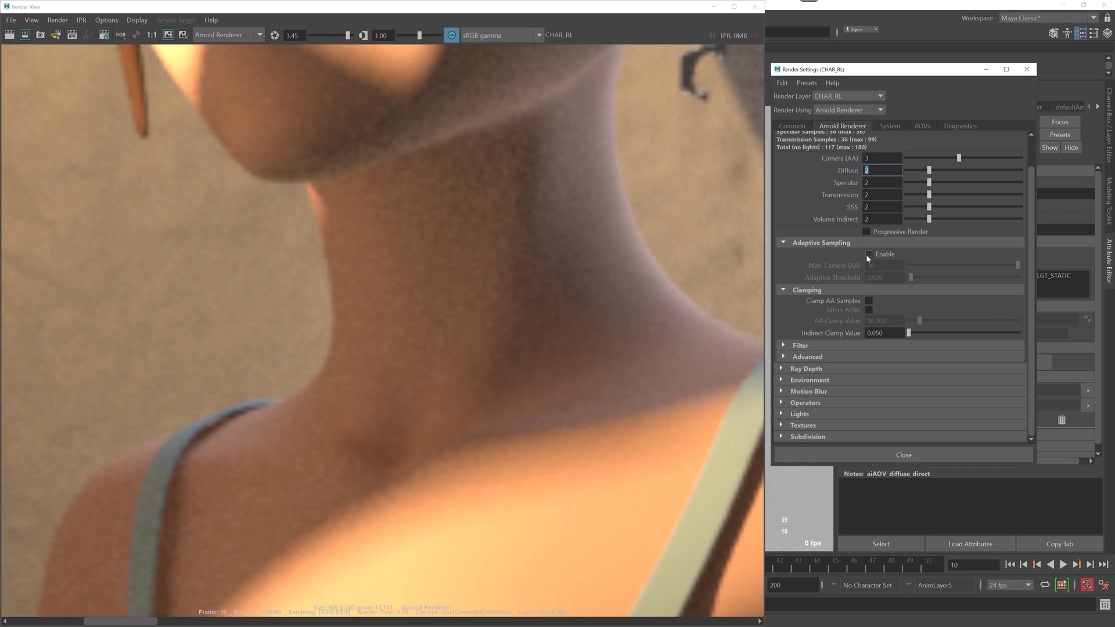
Step: Zoom back out and reset the preview exposure to 1.00
scroll(454, 267, "down", 2)
scroll(452, 263, "down", 5)
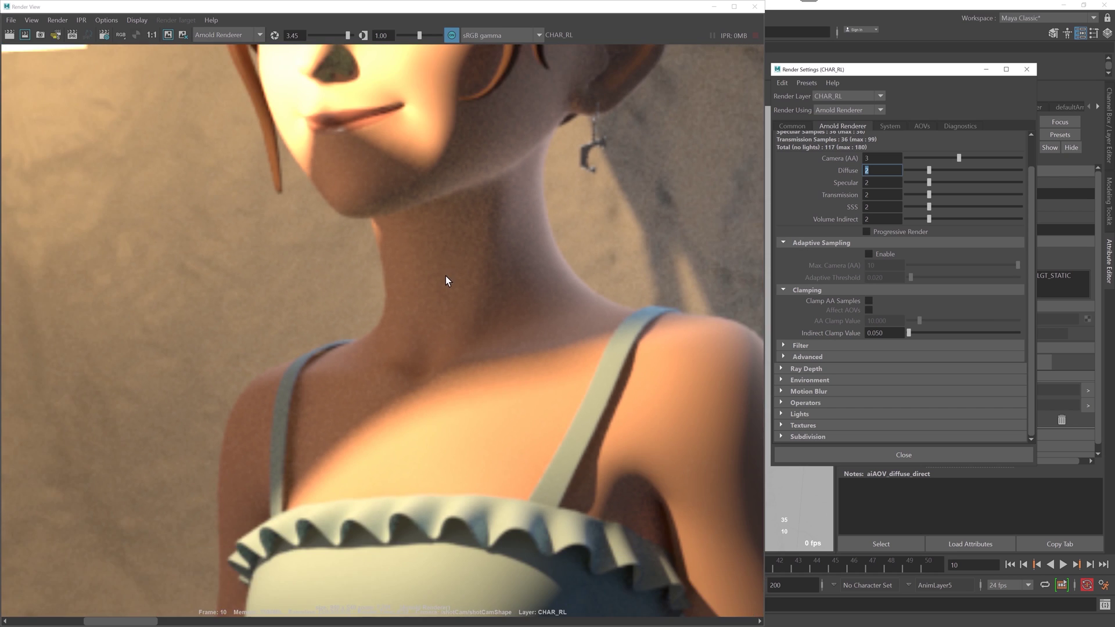
double_click(292, 35)
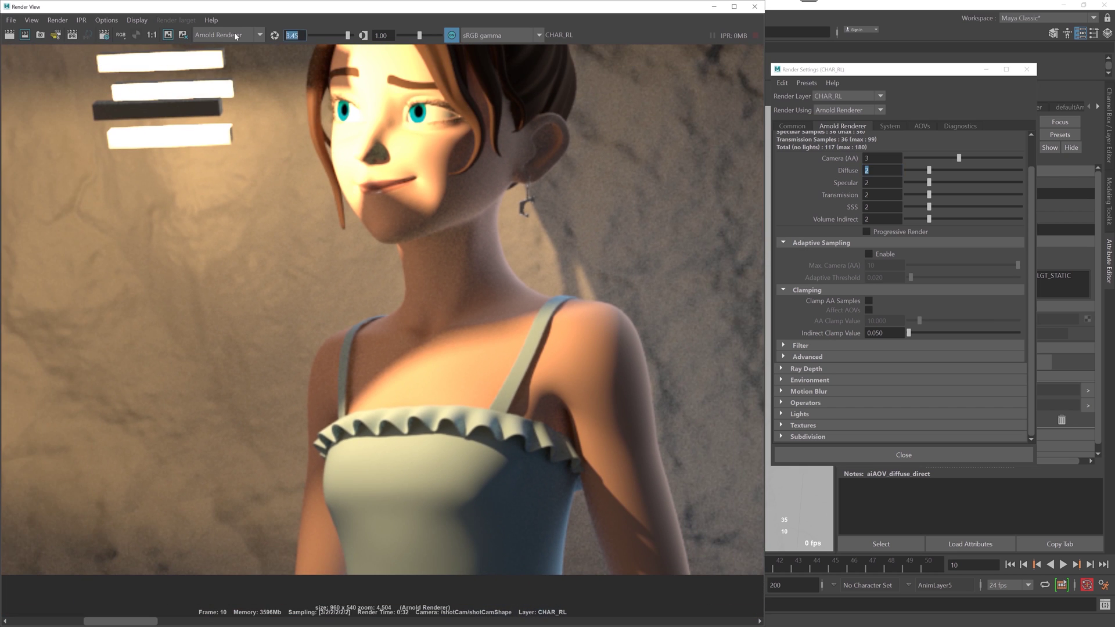
type("1")
key("Return")
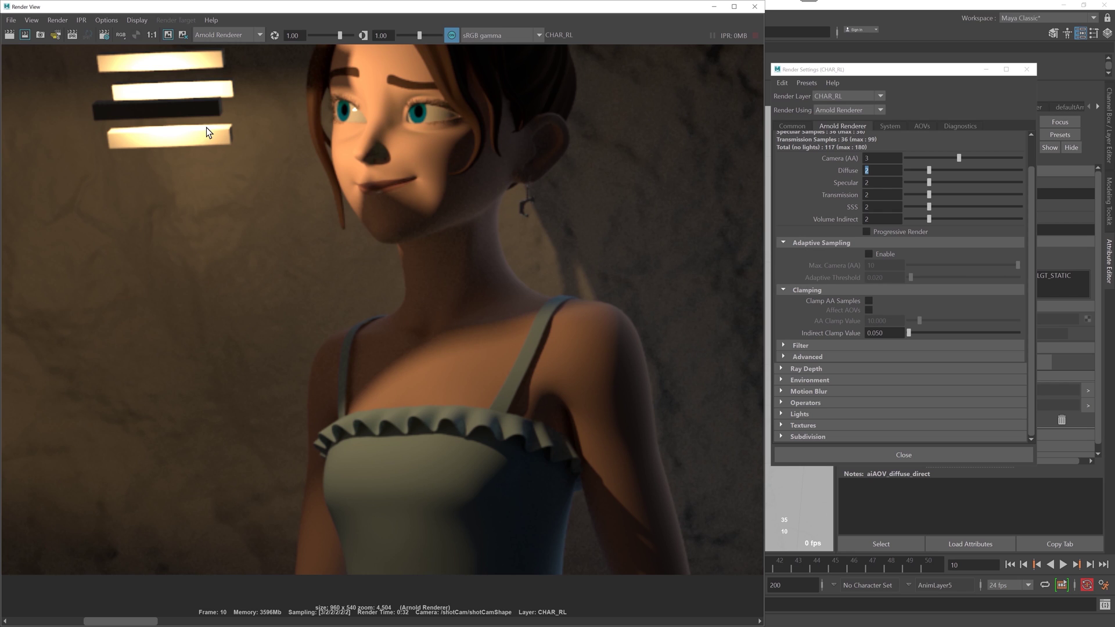
Step: Hide Render View and set CHAR_RL's Indirect Clamp Value back to 10
left_click(713, 6)
left_click(883, 332)
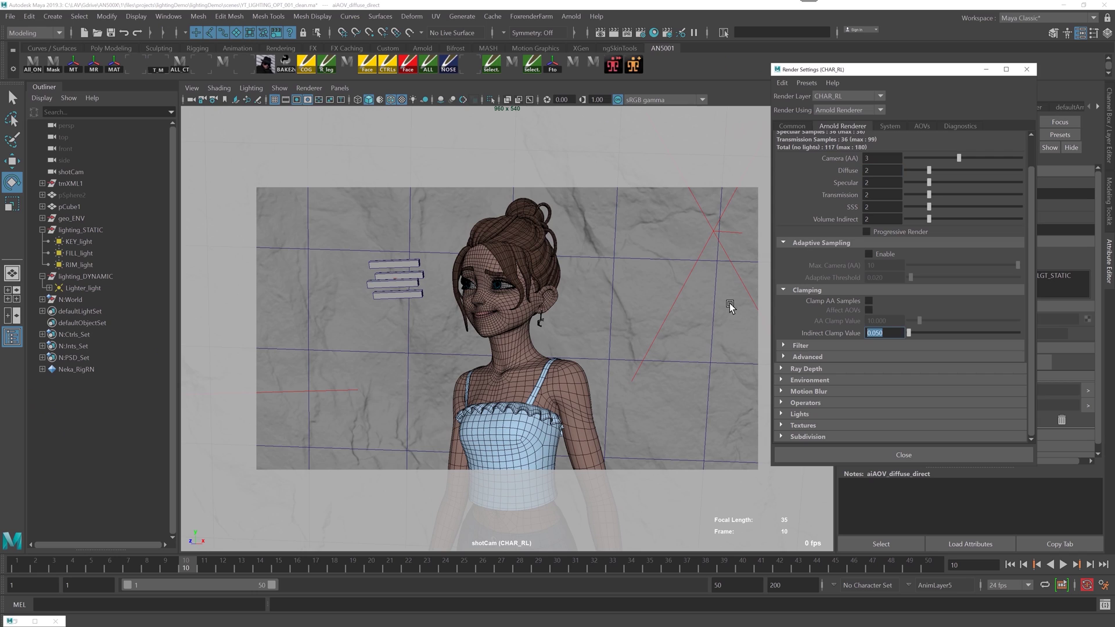
type("10")
key("Return")
Step: Select Lighter_light in the Outliner and re-float the Render Settings window on the right
left_click(96, 288)
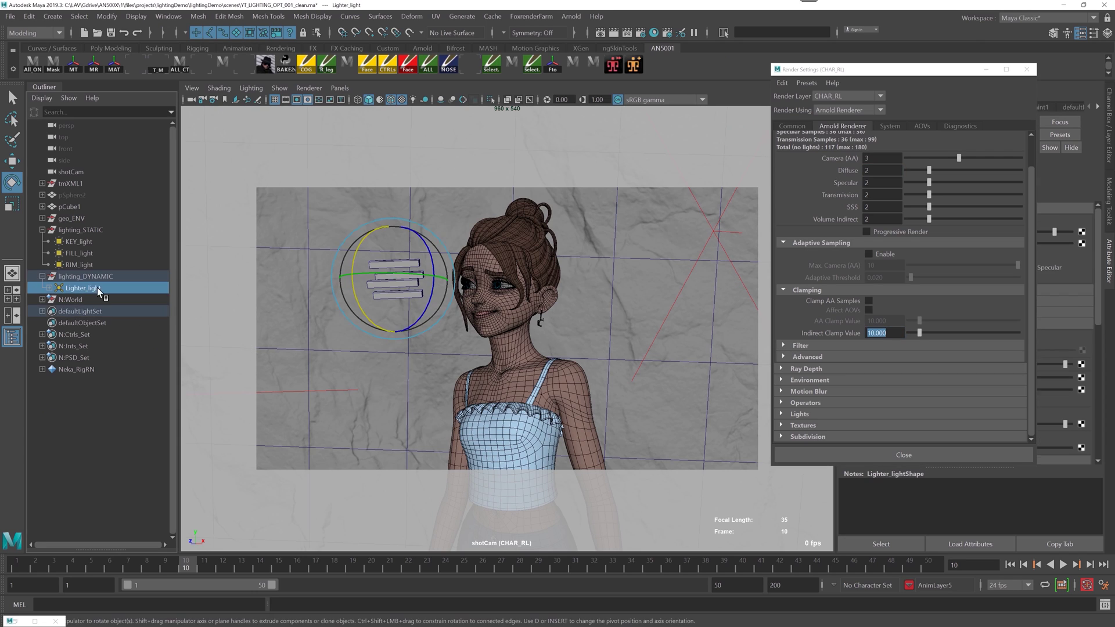
left_click_drag(909, 72, 597, 132)
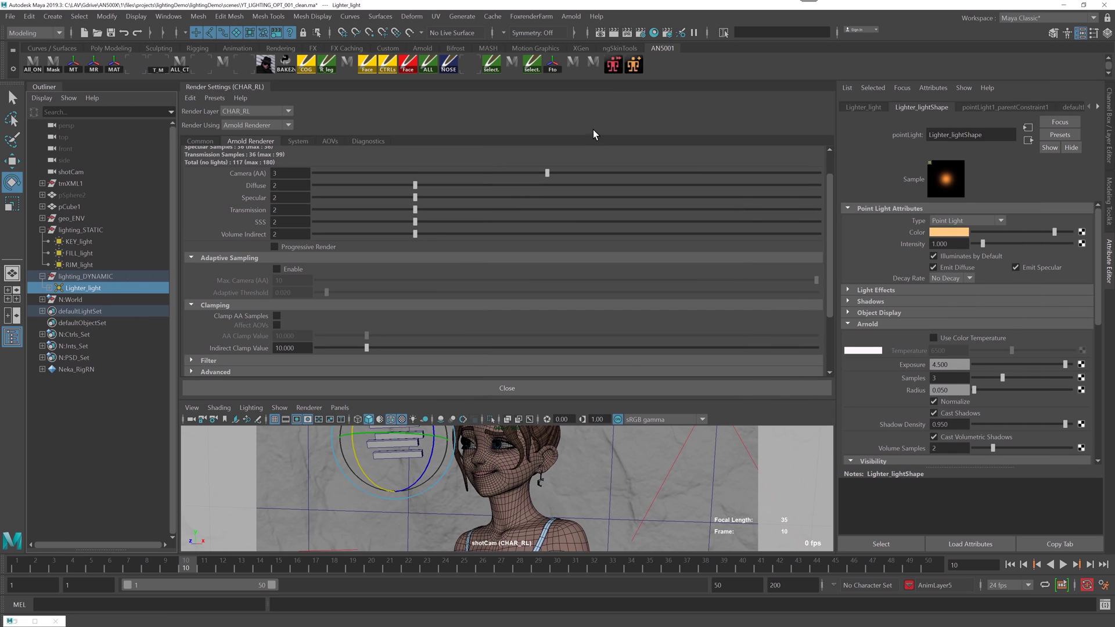
left_click_drag(231, 89, 654, 120)
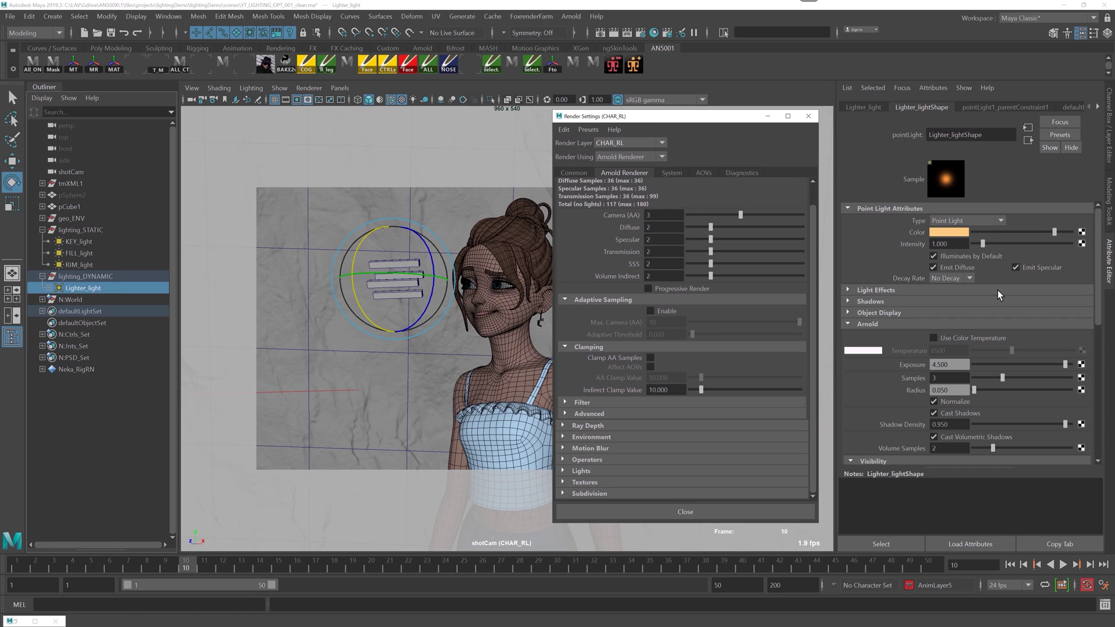
Step: Set Lighter_light's Arnold Indirect visibility to 0.000 and render frame 10 again
left_click(975, 324)
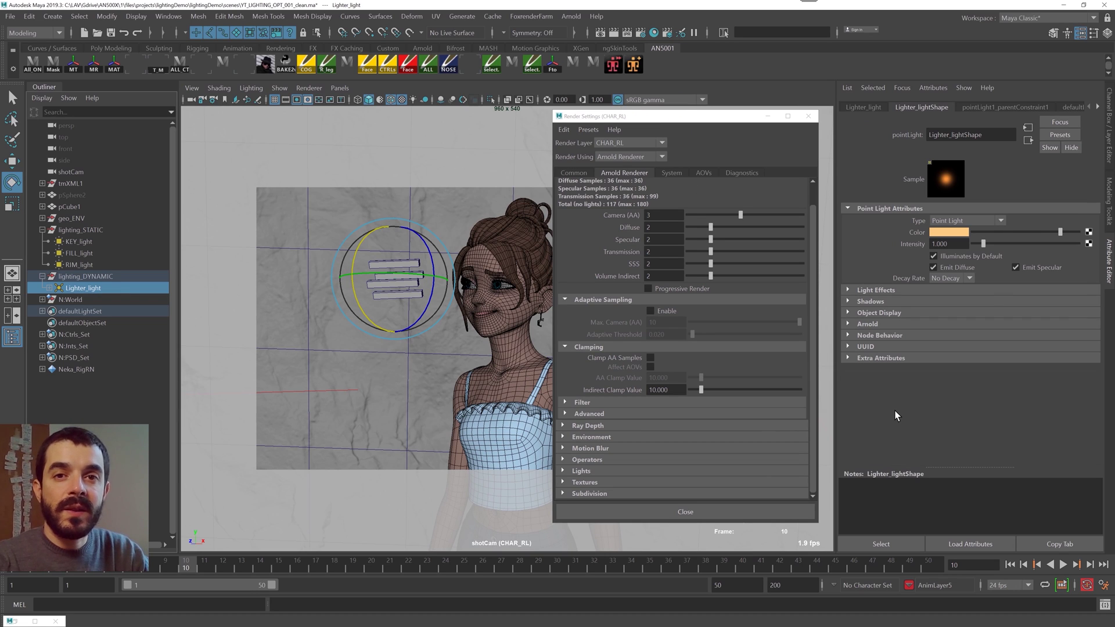
left_click(850, 324)
scroll(865, 354, "down", 5)
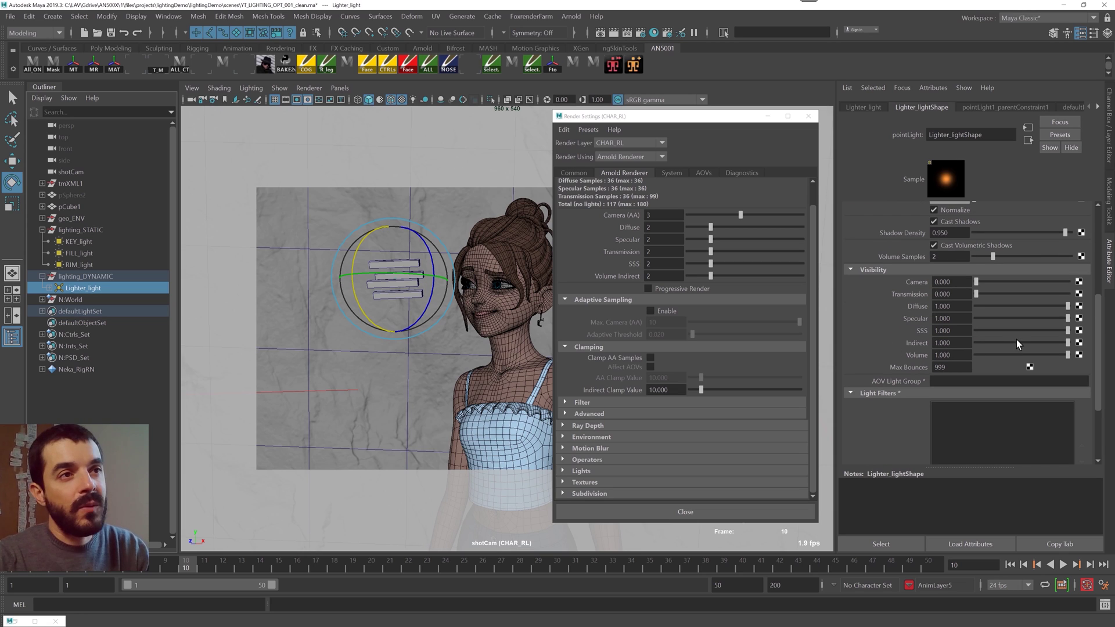
left_click_drag(1066, 346, 967, 347)
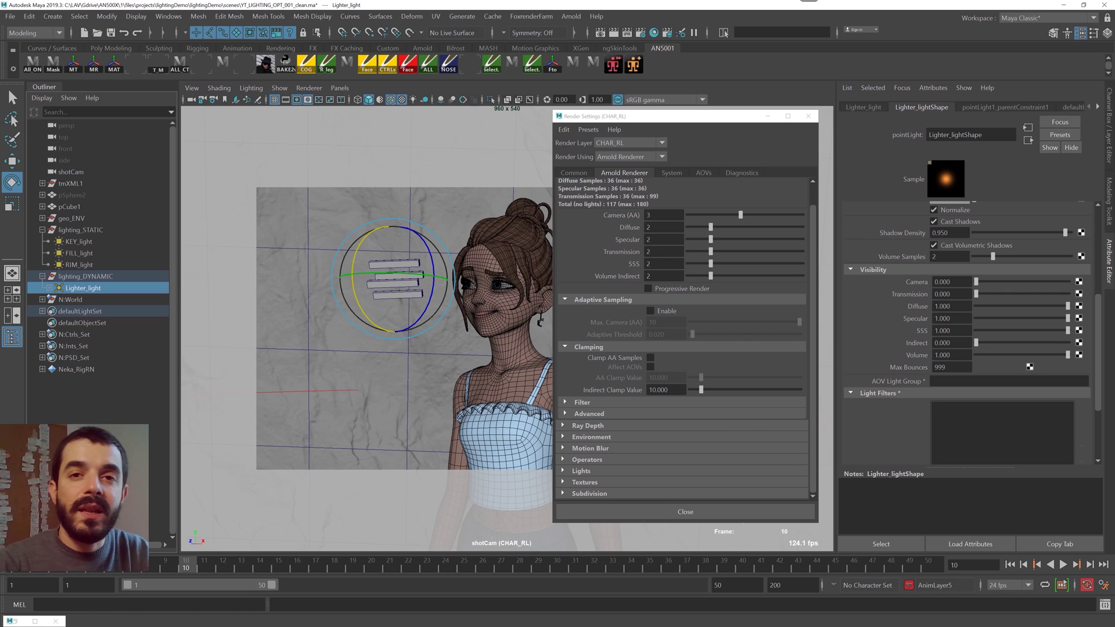
left_click(613, 32)
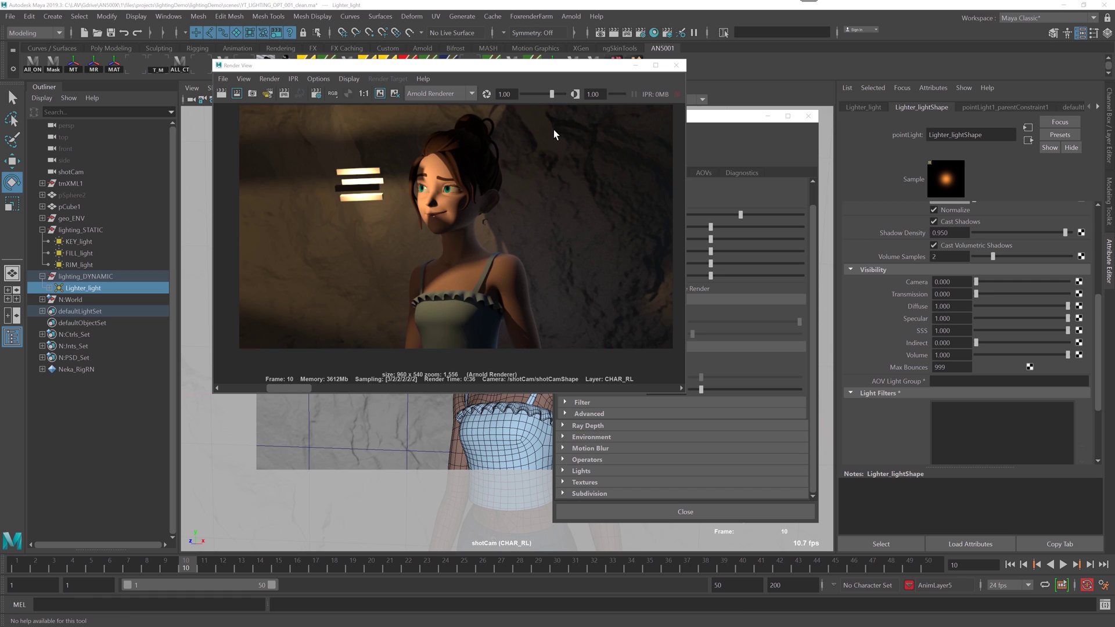
Step: Maximize Render View and zoom and pan onto the girl's face to check for noise
left_click(656, 65)
scroll(635, 335, "up", 3)
scroll(635, 335, "up", 4)
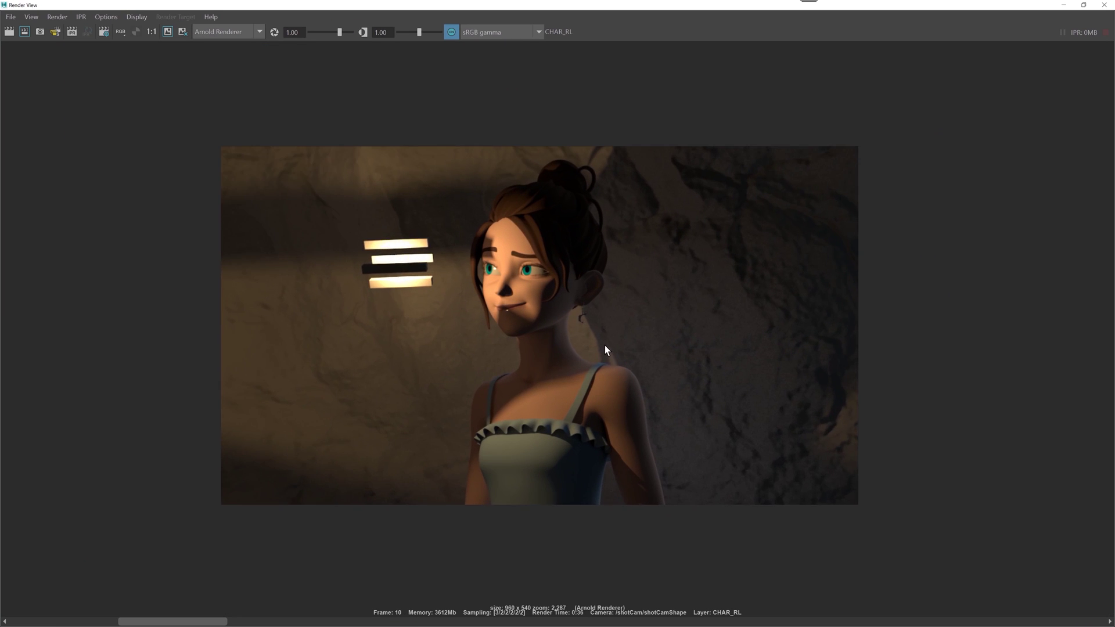
scroll(433, 247, "up", 3)
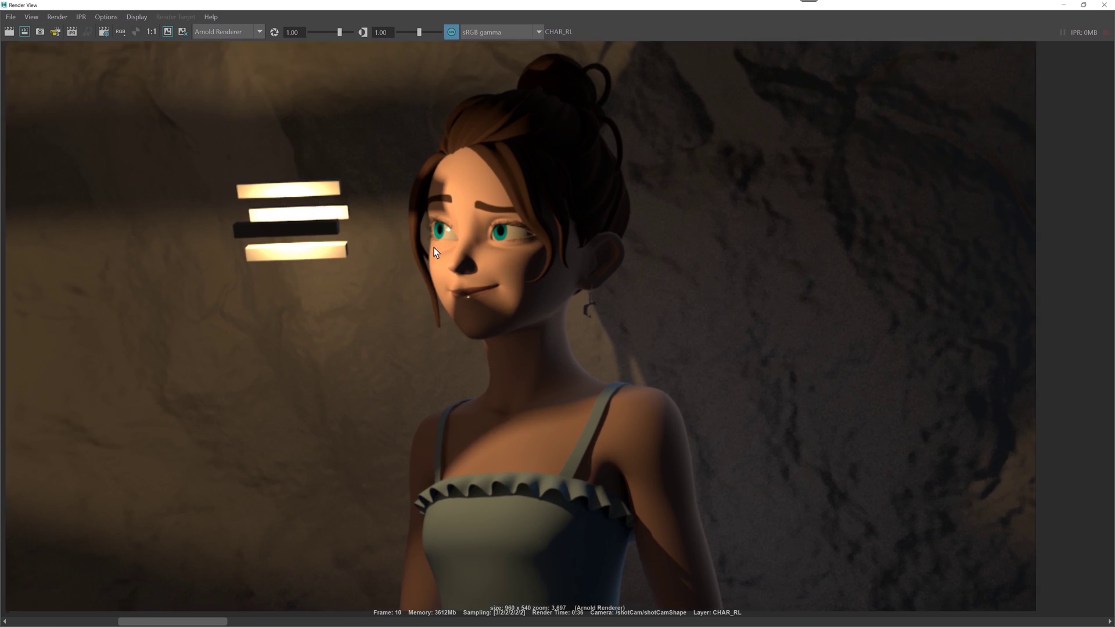
middle_click_drag(438, 216, 648, 216)
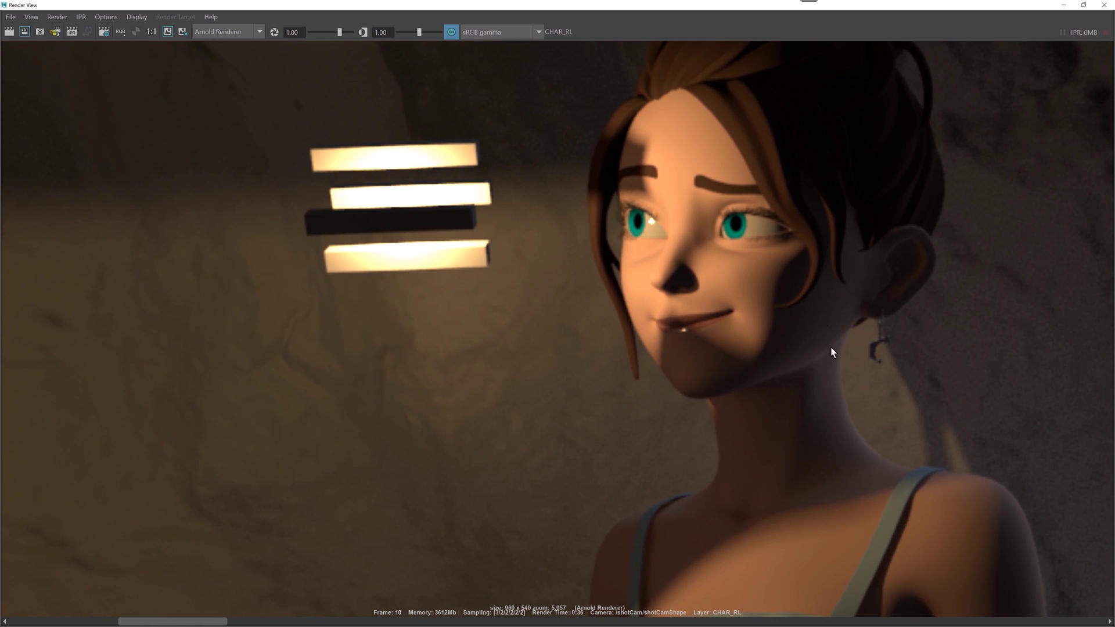
middle_click_drag(803, 400, 469, 271)
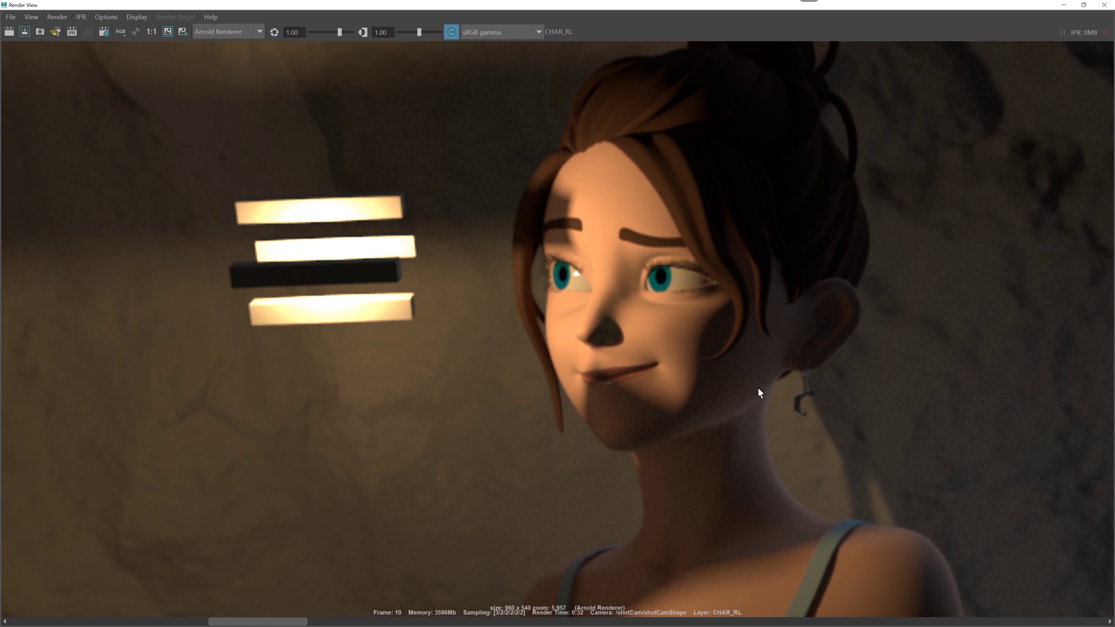
scroll(750, 400, "down", 3)
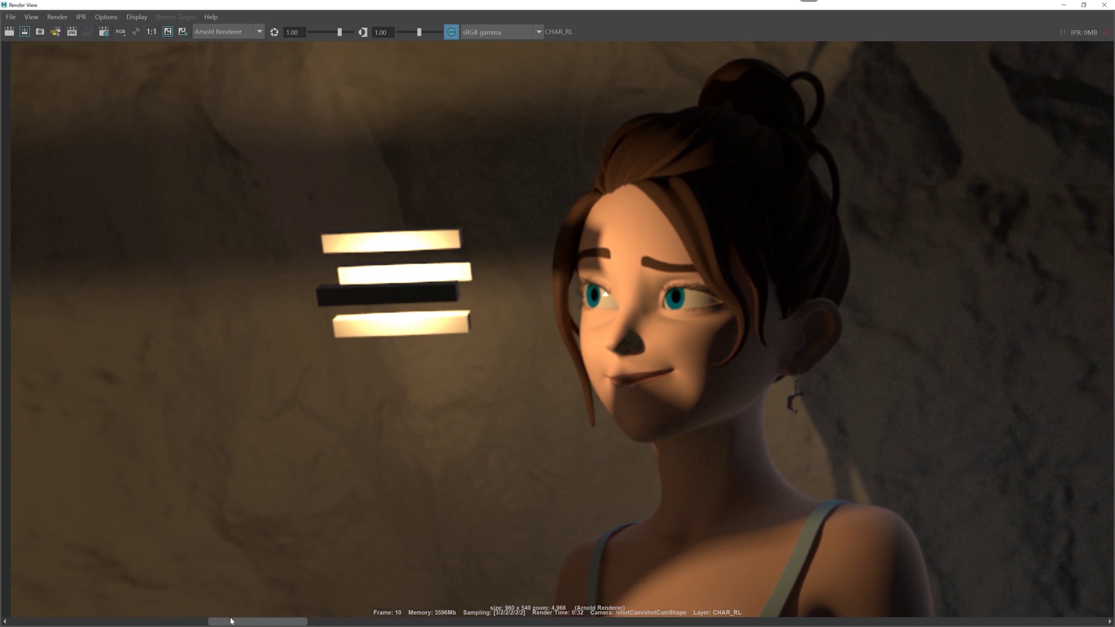
scroll(652, 317, "up", 5)
scroll(652, 317, "up", 4)
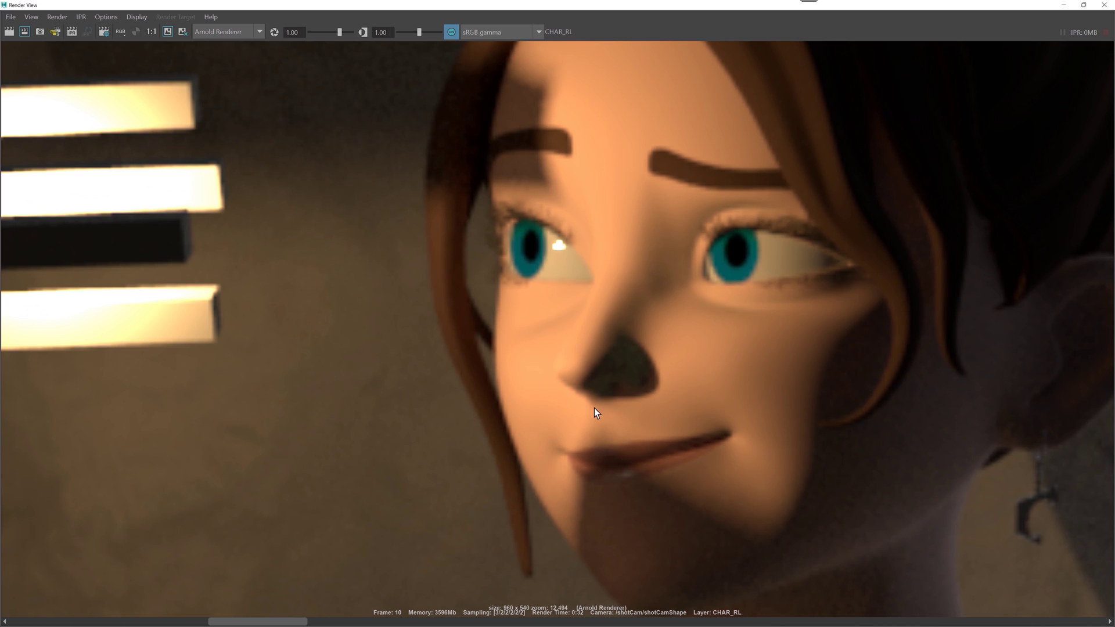
Step: Switch to the other stored render, boost exposure to check shadows, then reset exposure to 0
left_click(222, 612)
left_click_drag(340, 32, 352, 32)
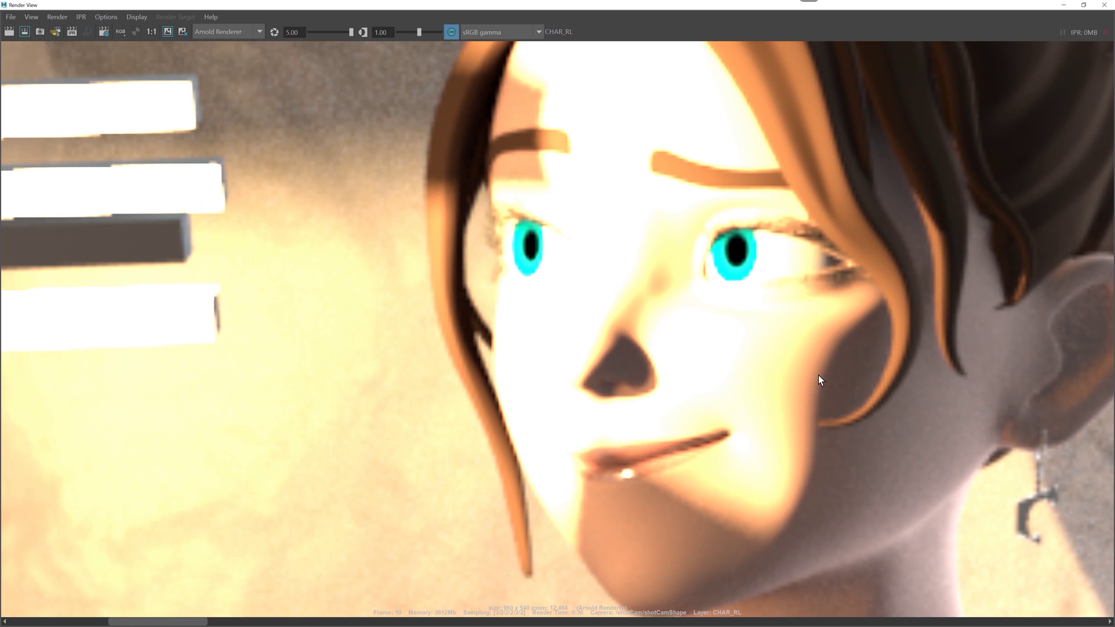
left_click(274, 32)
scroll(639, 339, "down", 5)
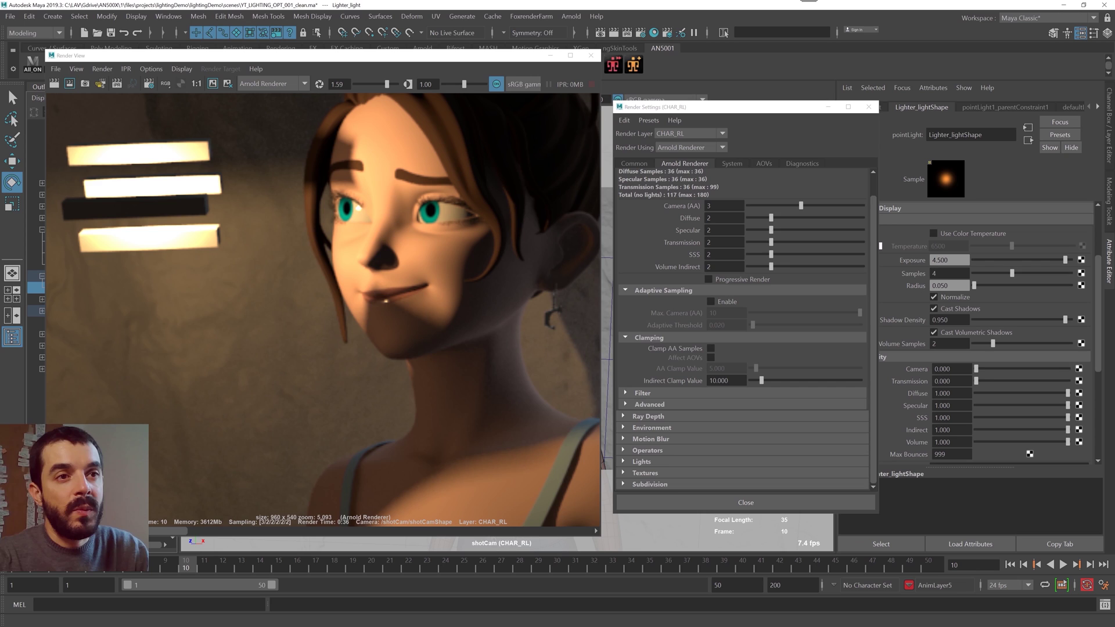
Step: Drag Lighter_light's Indirect to 0, hide Render View, and play then stop at frame 1
left_click_drag(1067, 430, 952, 433)
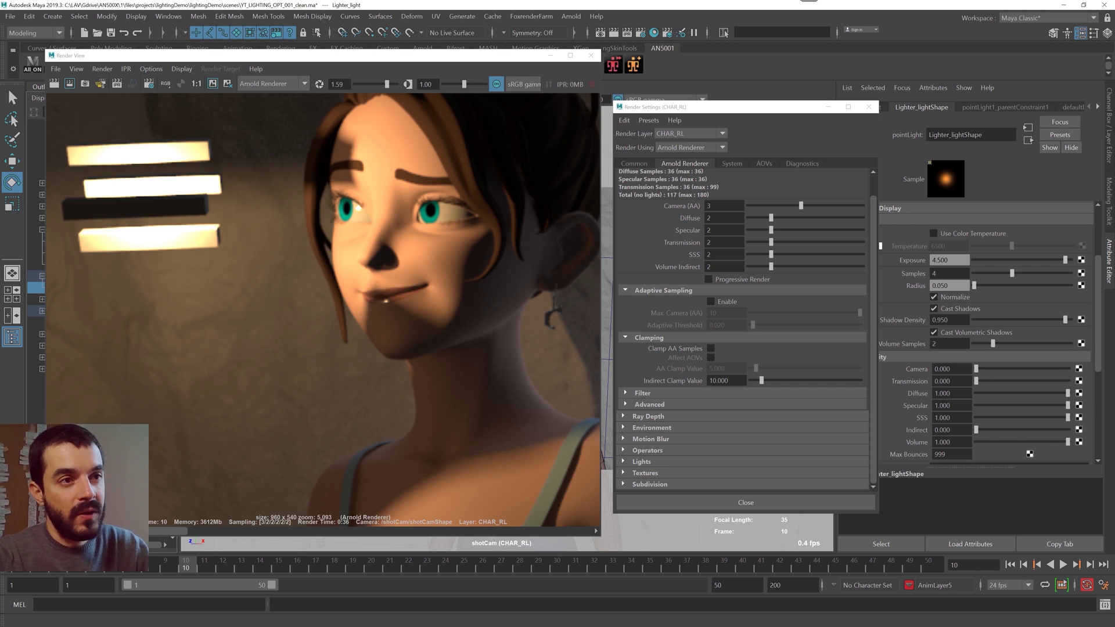
double_click(720, 218)
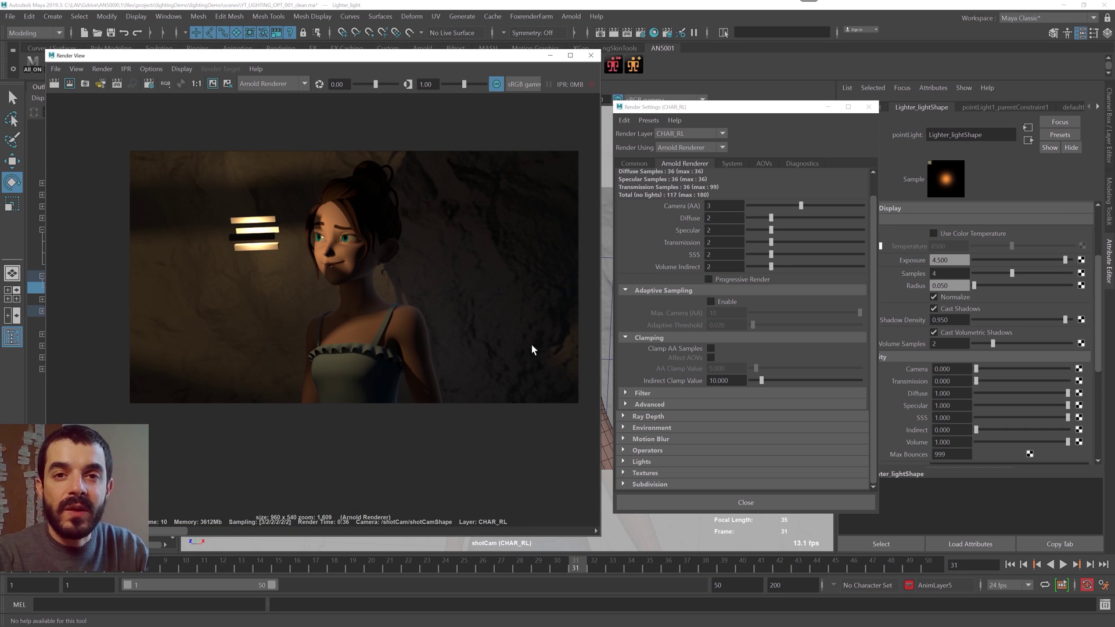
left_click(550, 55)
key("alt+v")
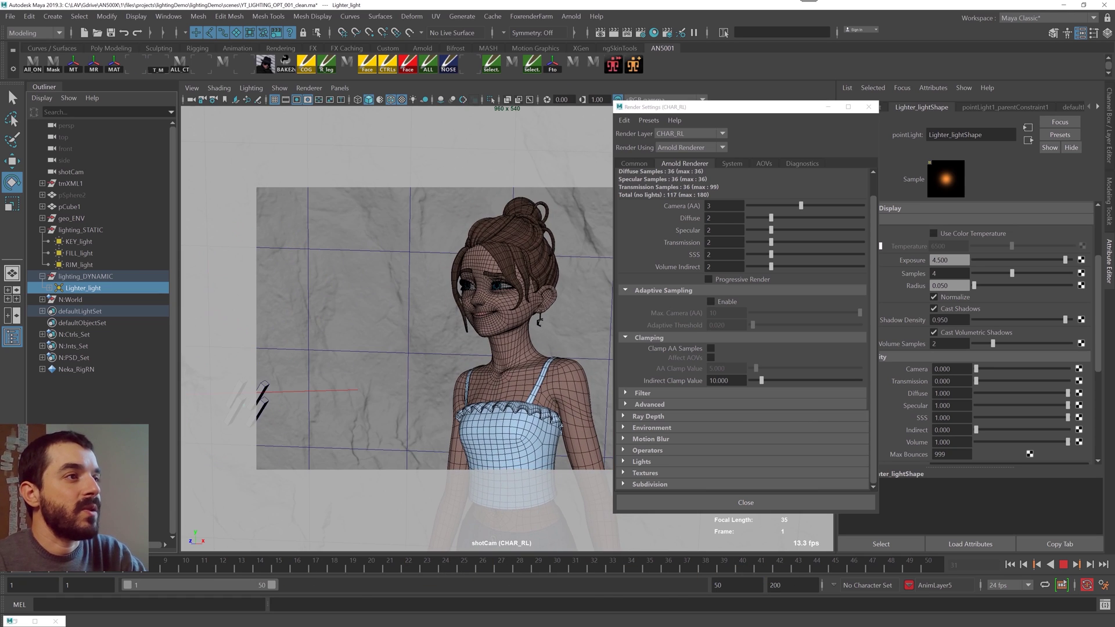
key("alt+v")
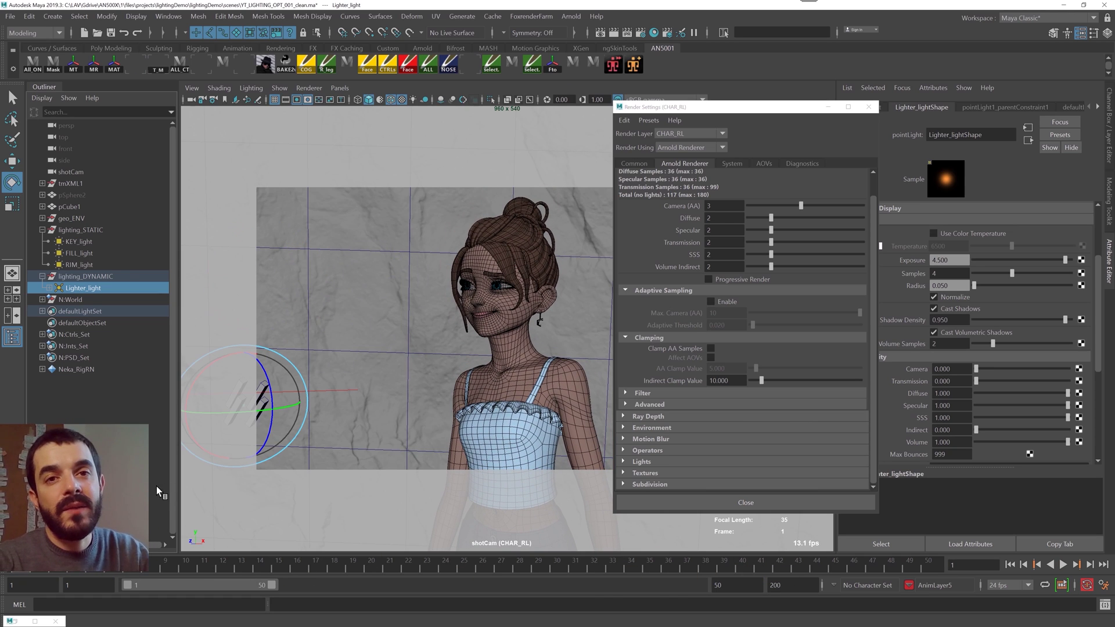
Step: In Render Setup, disable the ENV_CL collection in CHAR_RL, then select Read1 in Nuke
left_click(578, 134)
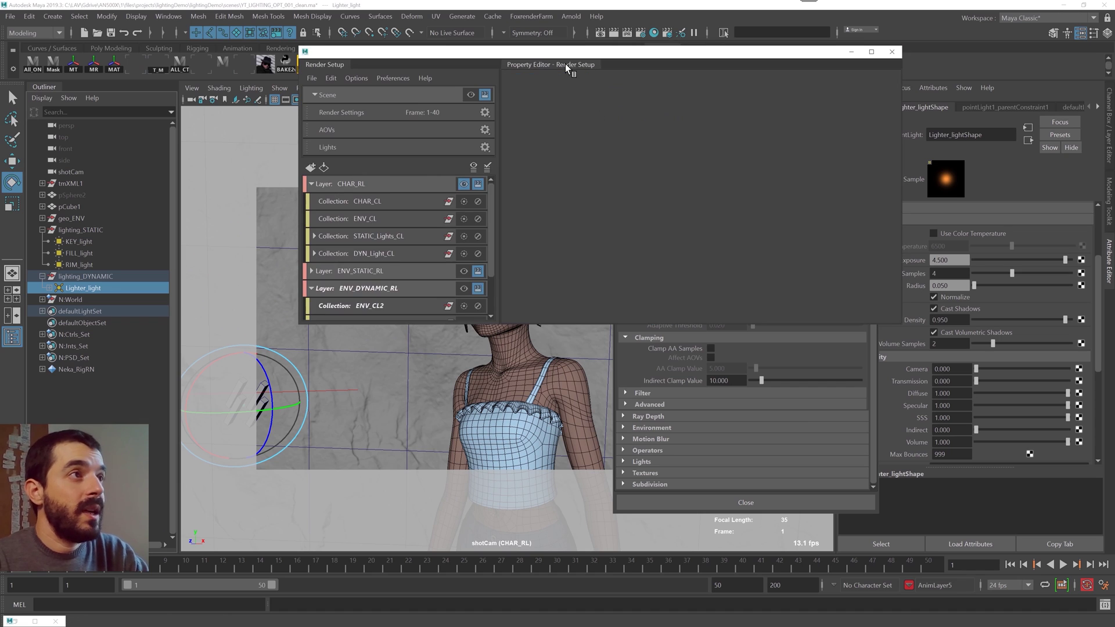
left_click(726, 251)
scroll(637, 325, "down", 2)
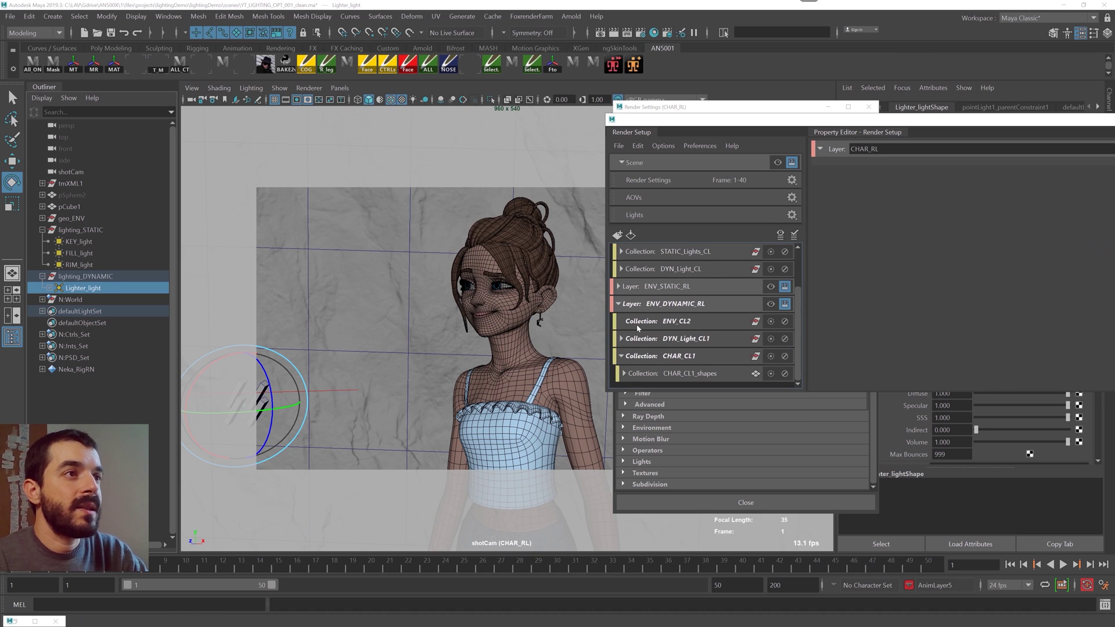
scroll(632, 330, "up", 3)
left_click(785, 286)
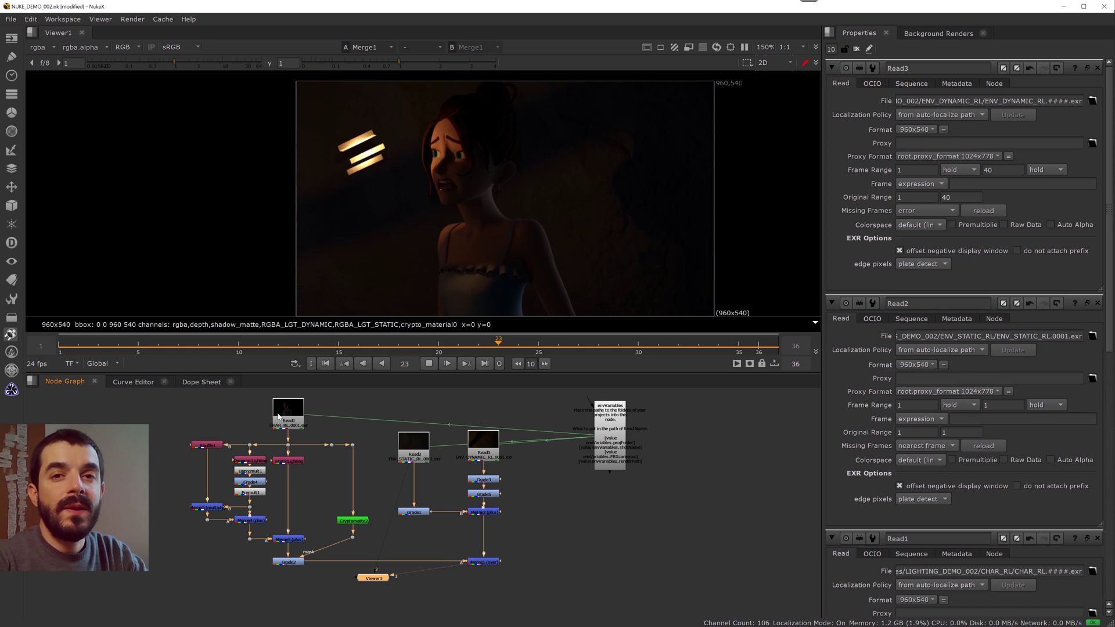
left_click(278, 413)
Step: View the Read1, Read2 and Read3 renders and the Merge1 composite in turn
key("1")
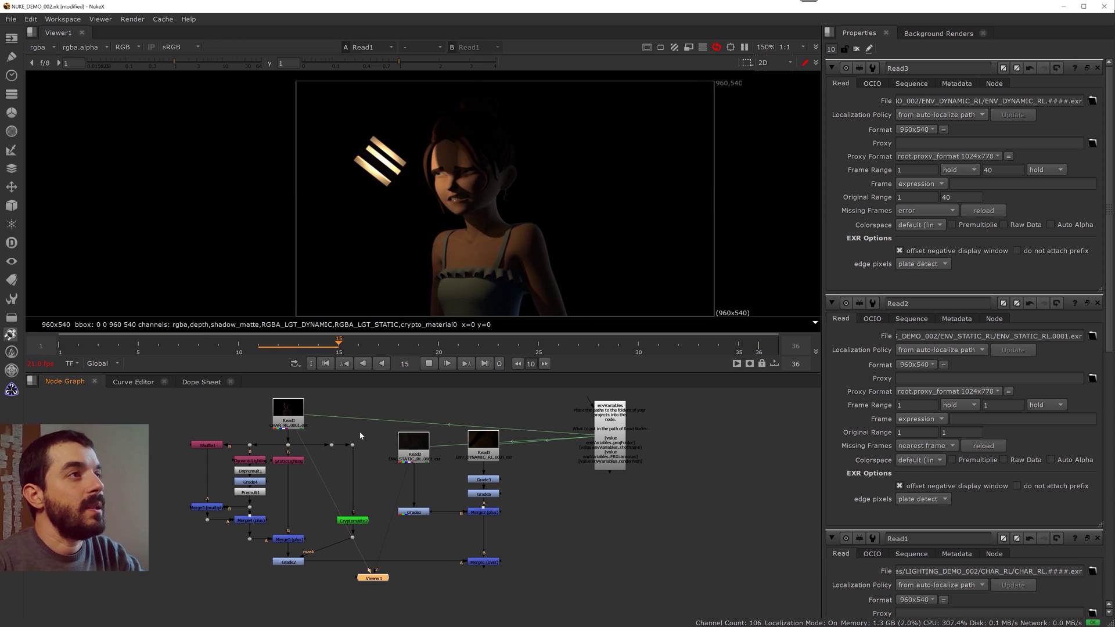
left_click(411, 451)
key("1")
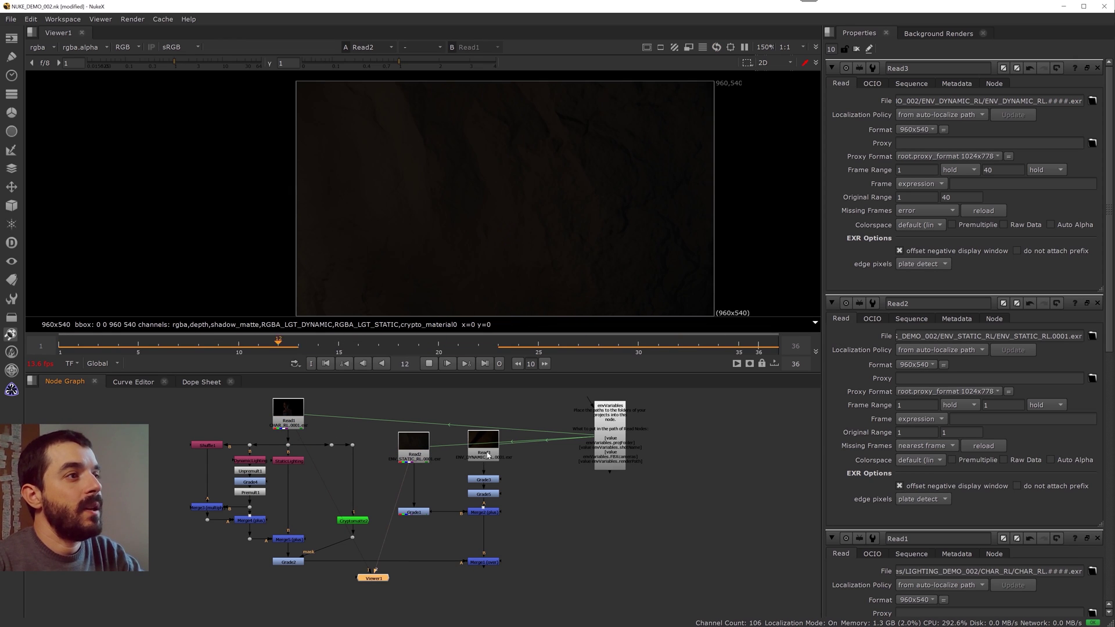
key("1")
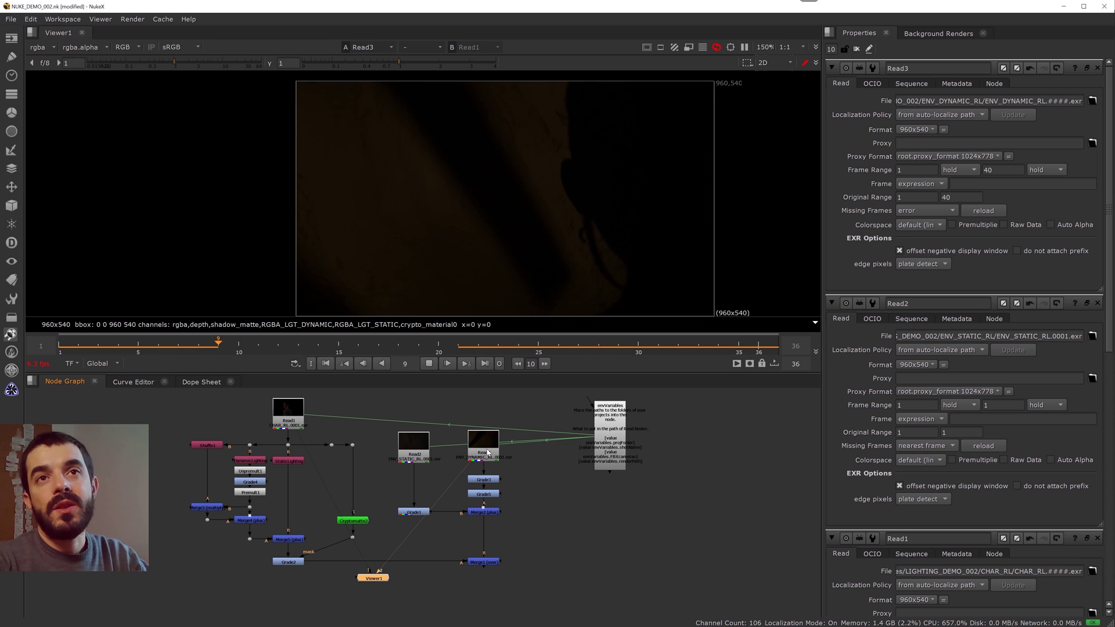
left_click(484, 561)
key("1")
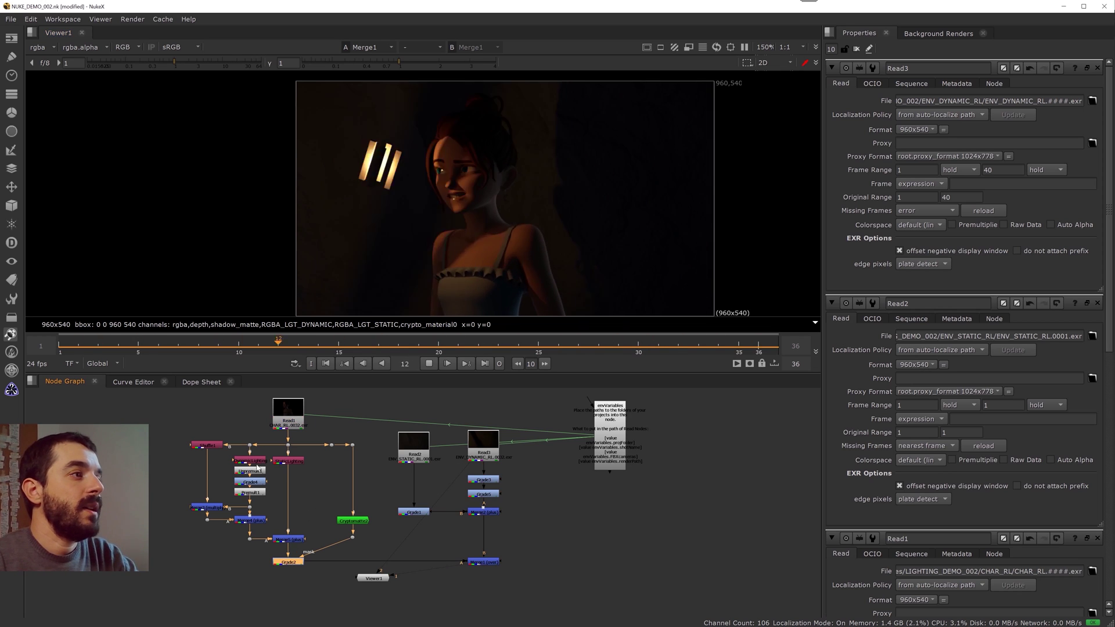
Step: View the DynamicLighting pass, play the sequence, then show Merge1 maximized in the Viewer
left_click(251, 460)
key("1")
key("1")
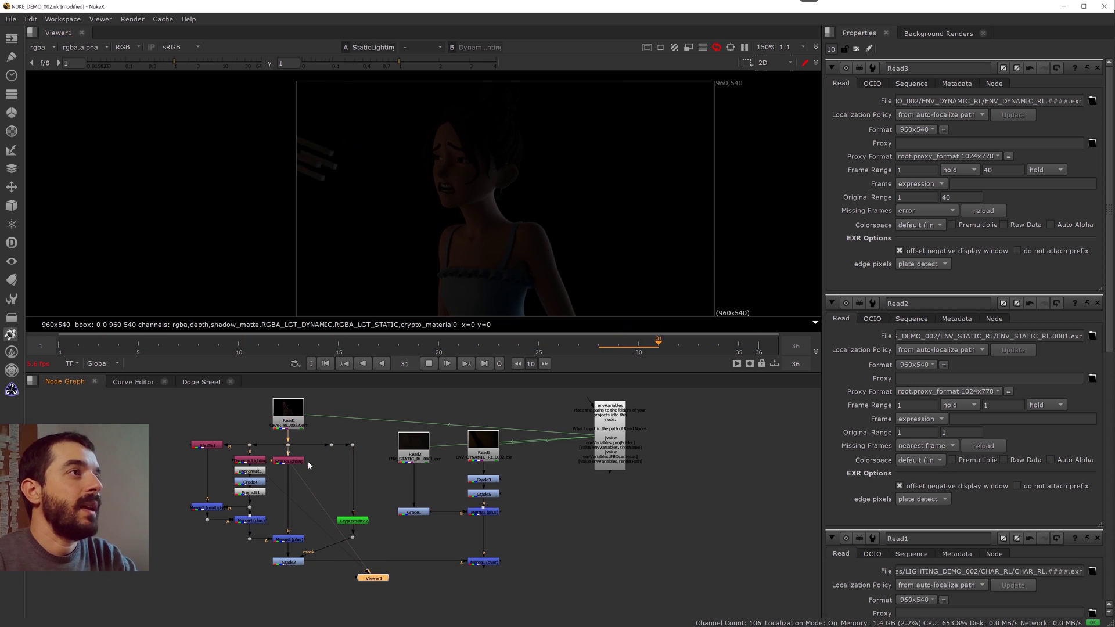
left_click(282, 562)
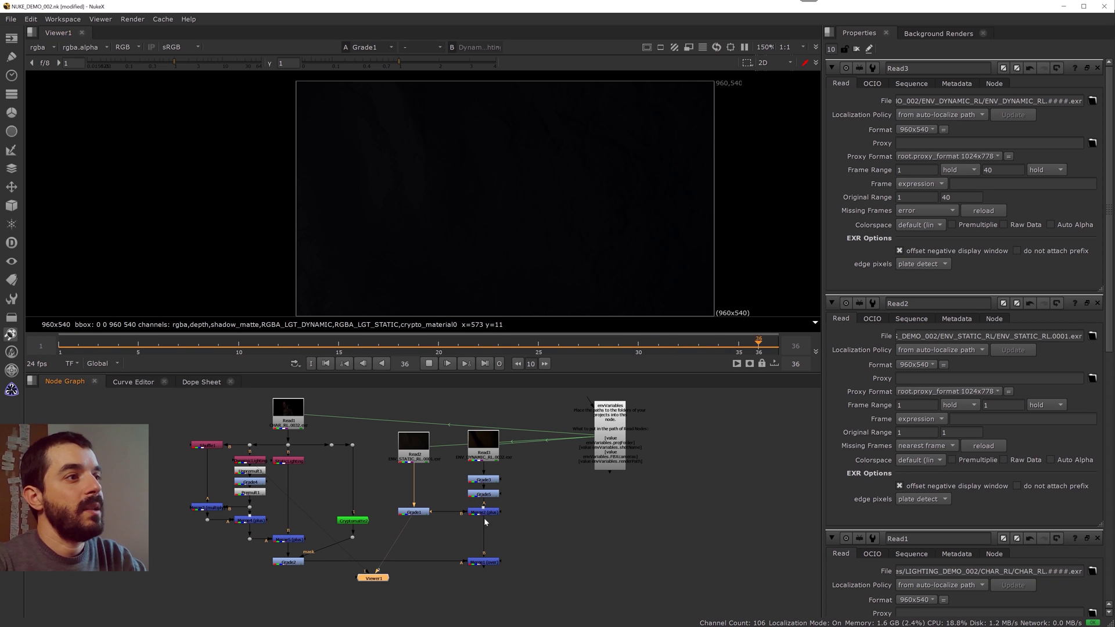
key("l")
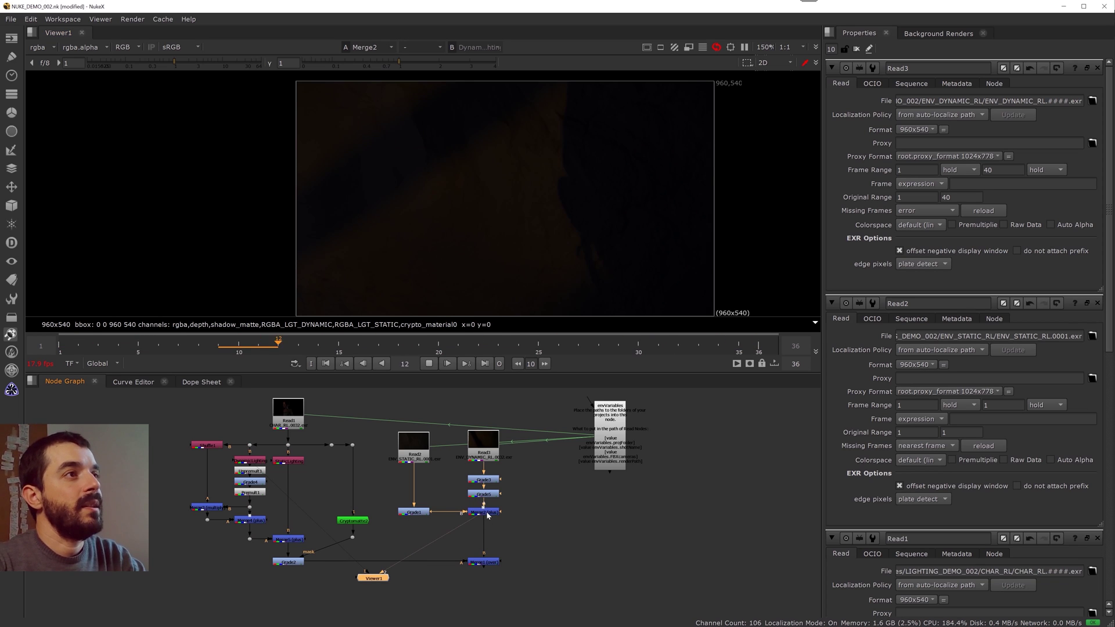
left_click(483, 559)
key("2")
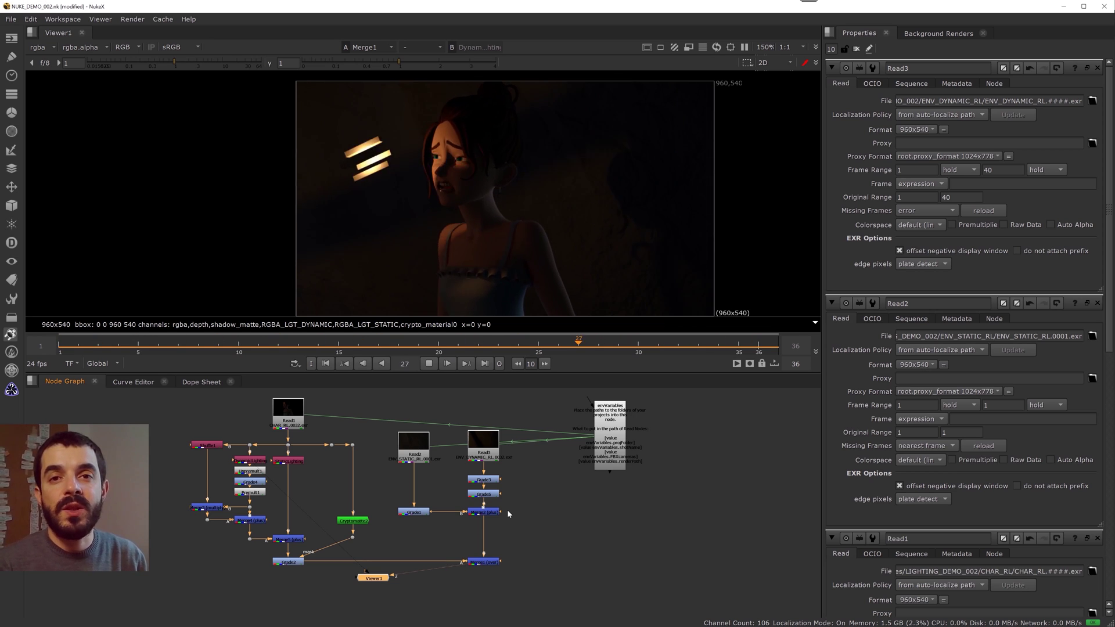
key("space")
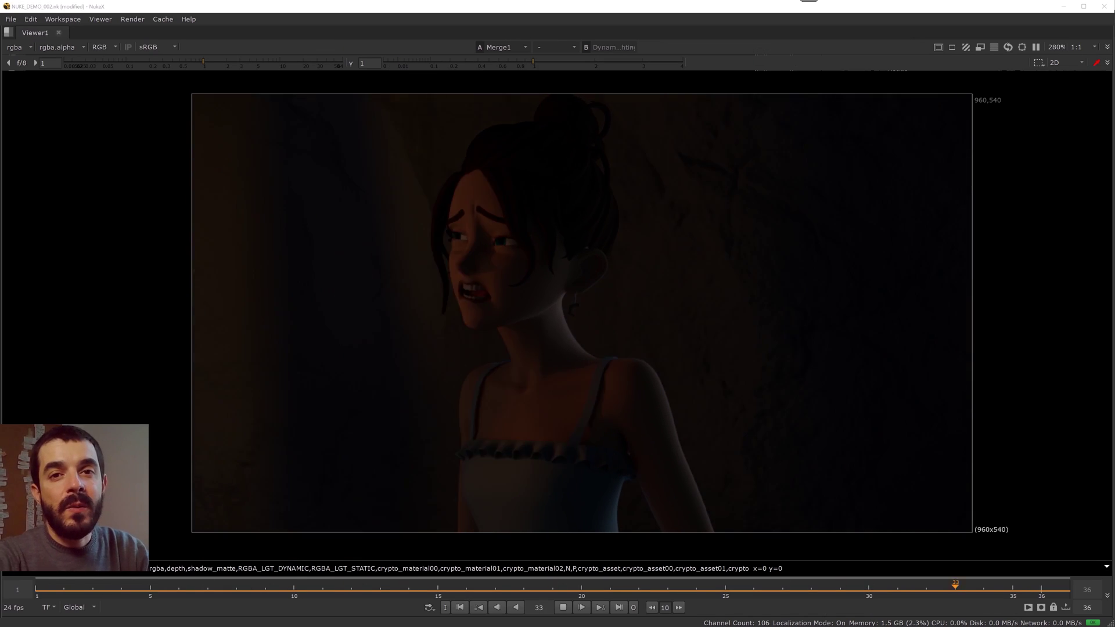